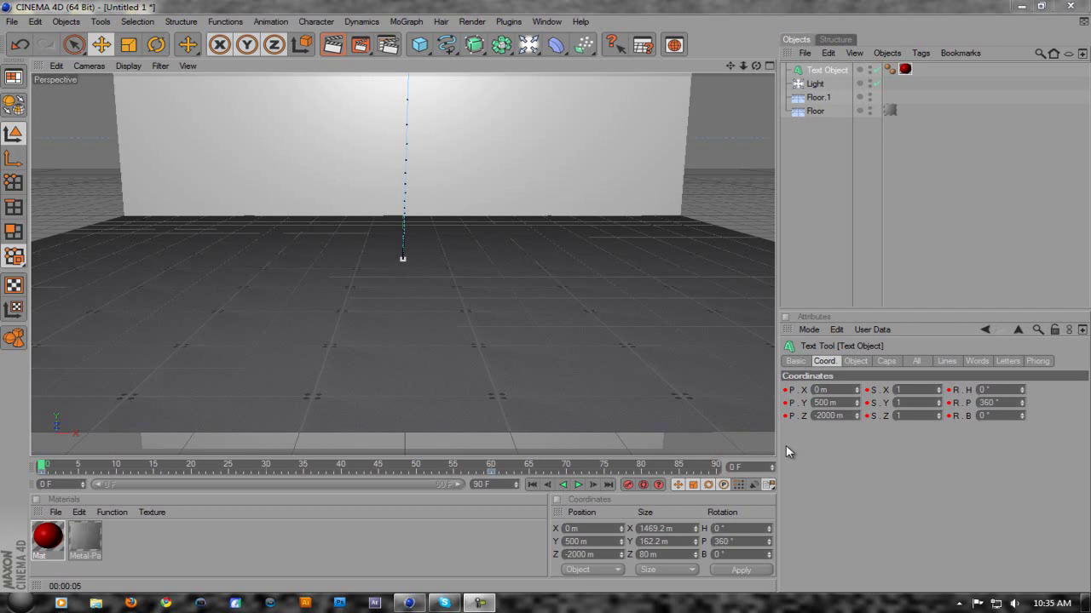
Play back the finished fly-in text animation and stop it once the text has landed.
click(578, 484)
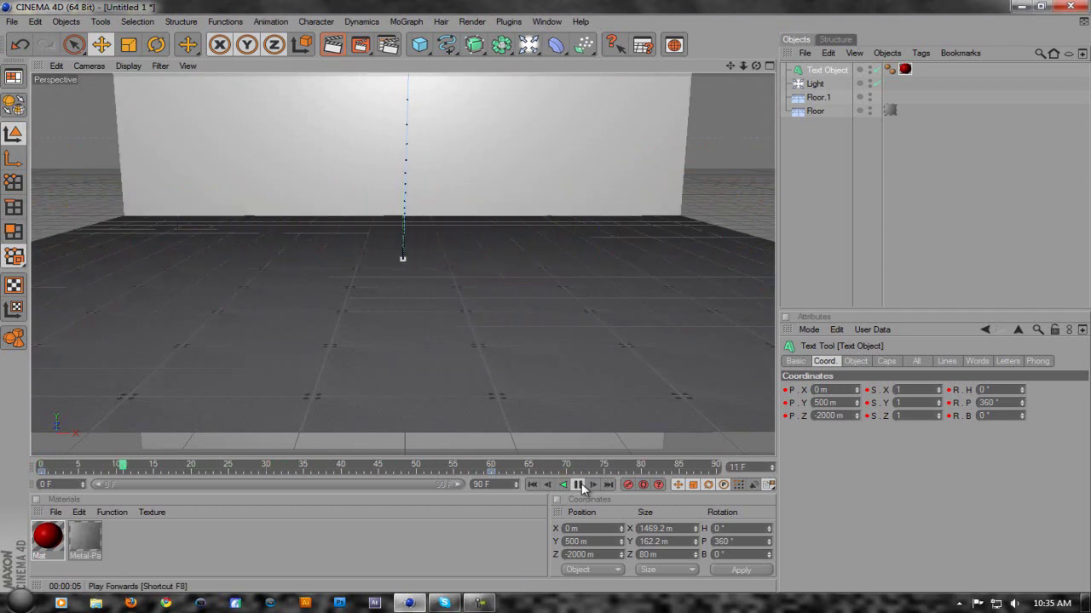
click(579, 484)
Create a new project and set its render output to the HDV/HDTV 720 29.97 preset.
click(12, 21)
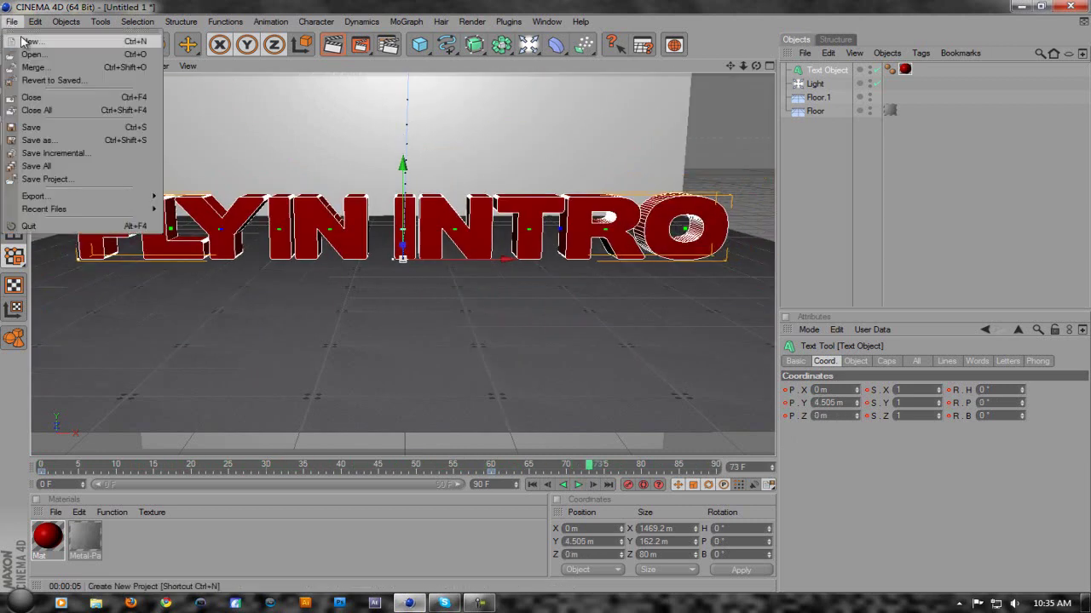
click(25, 30)
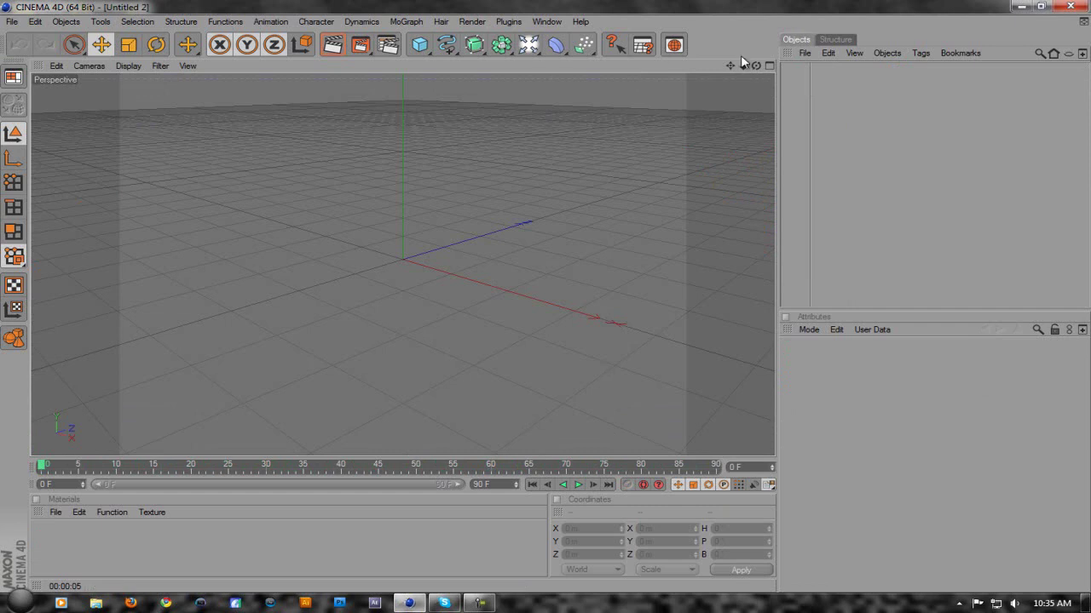
click(388, 46)
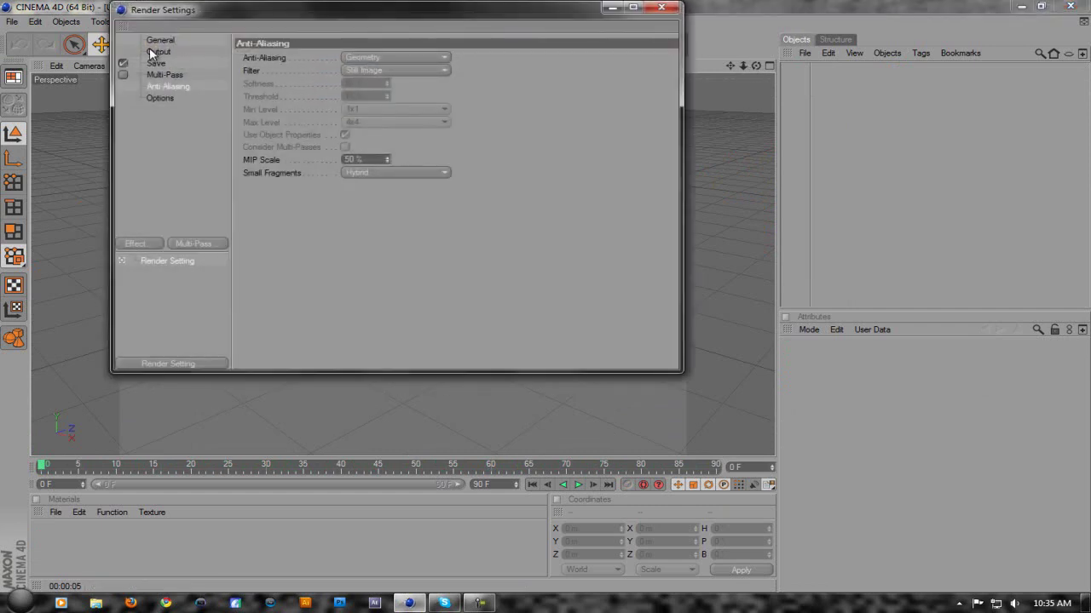
click(153, 52)
click(251, 57)
mouse_move(272, 96)
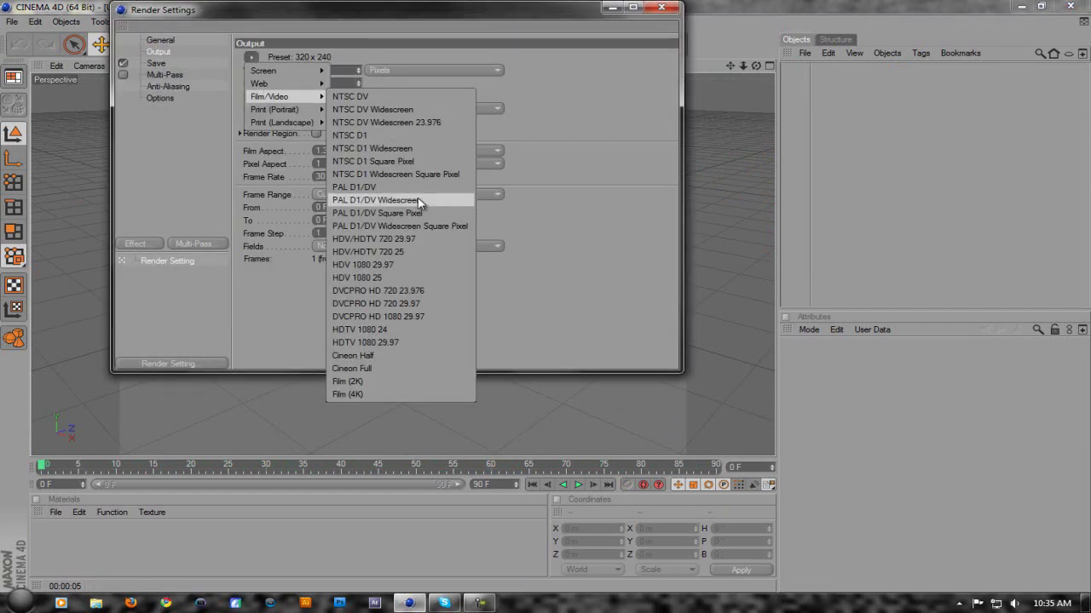
click(373, 239)
click(662, 7)
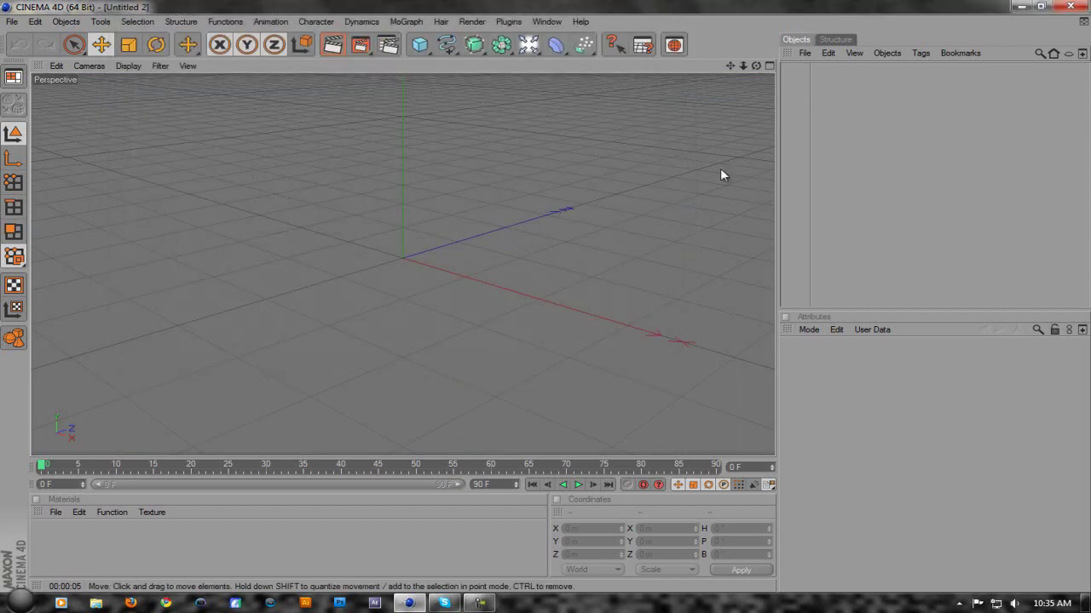
Add two Floor objects to the empty scene.
drag(756, 66, 545, 298)
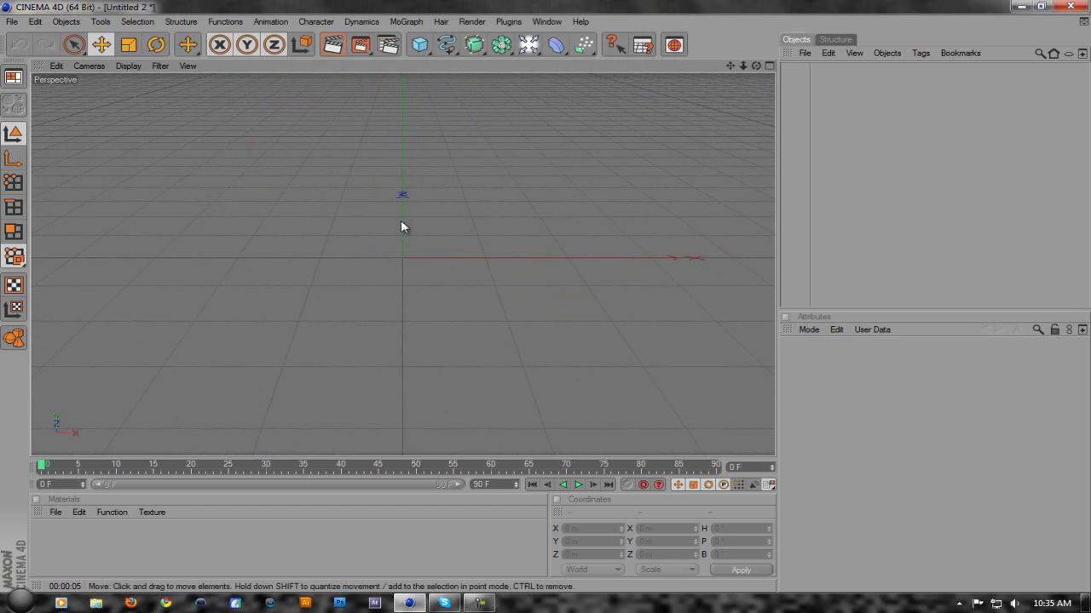
drag(528, 44, 684, 116)
drag(529, 45, 667, 113)
drag(533, 47, 511, 71)
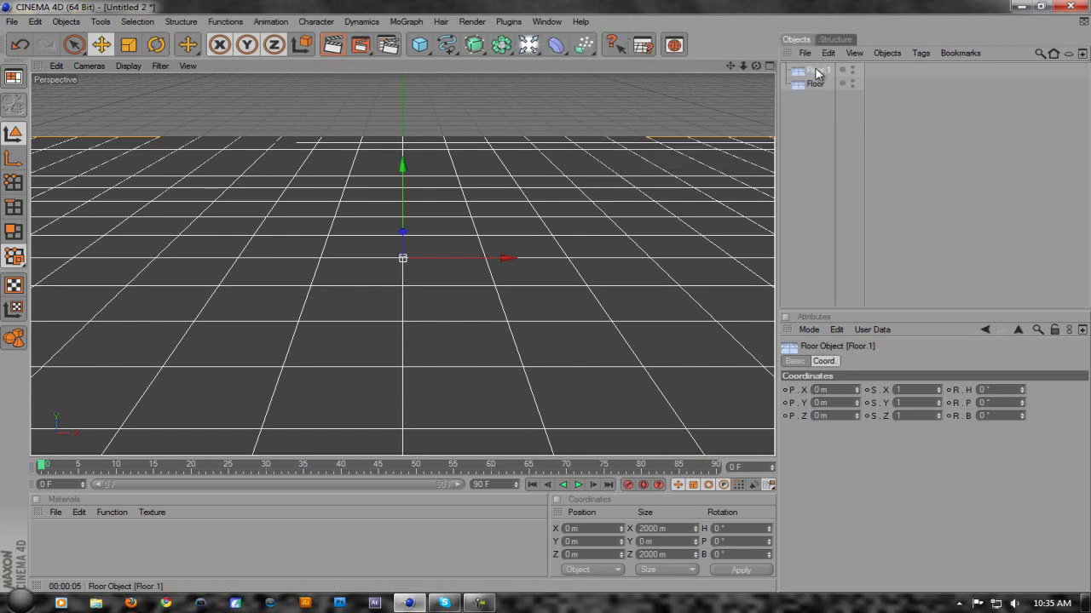
Rotate the second floor to a 90° pitch as a back wall and set its Z position to 1000 m.
click(157, 49)
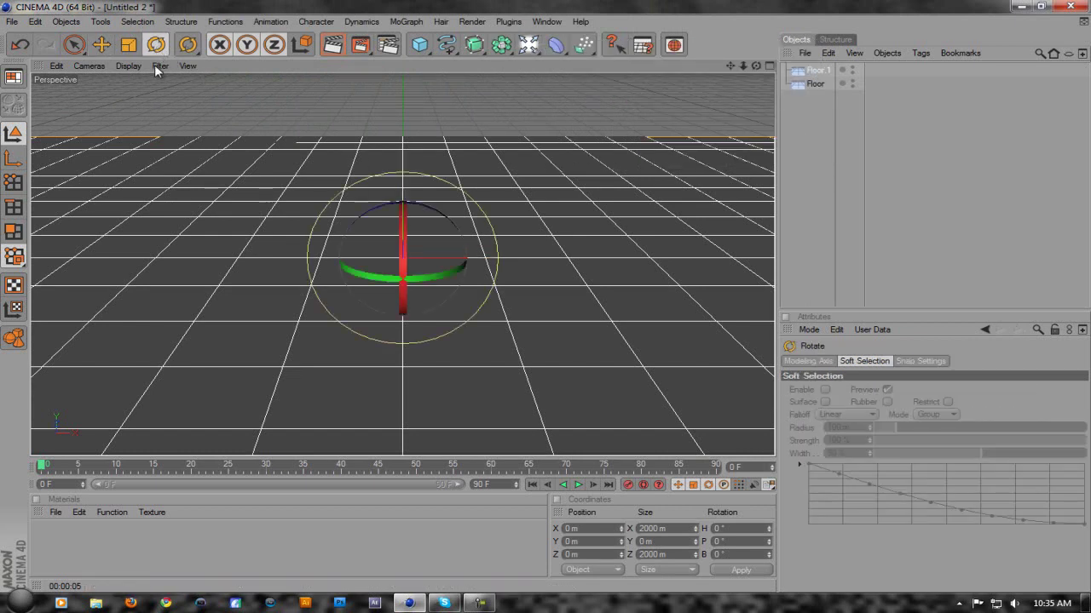
drag(404, 220, 406, 280)
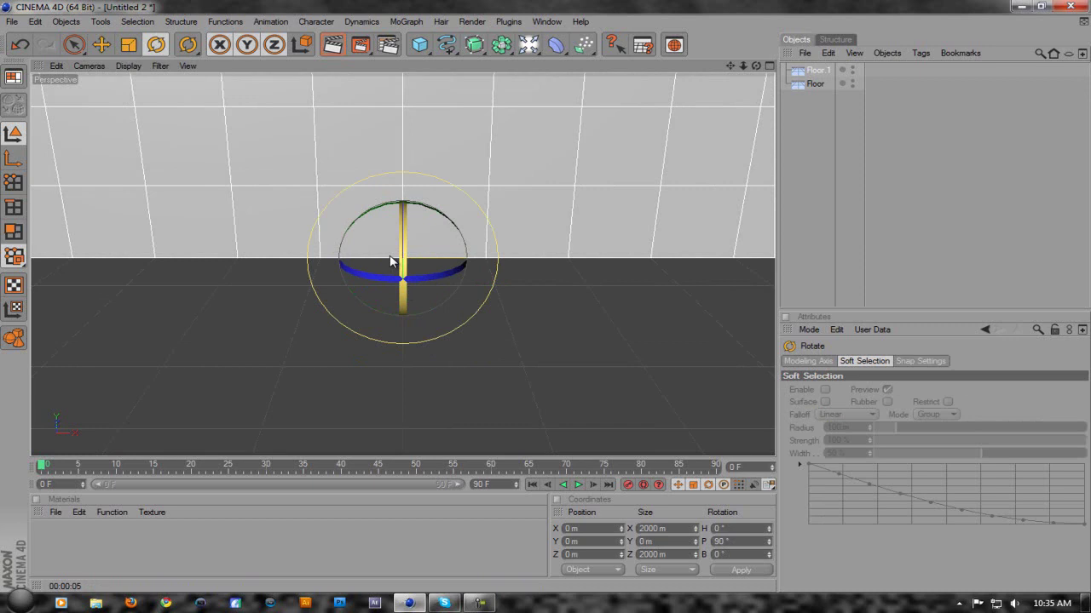
click(101, 44)
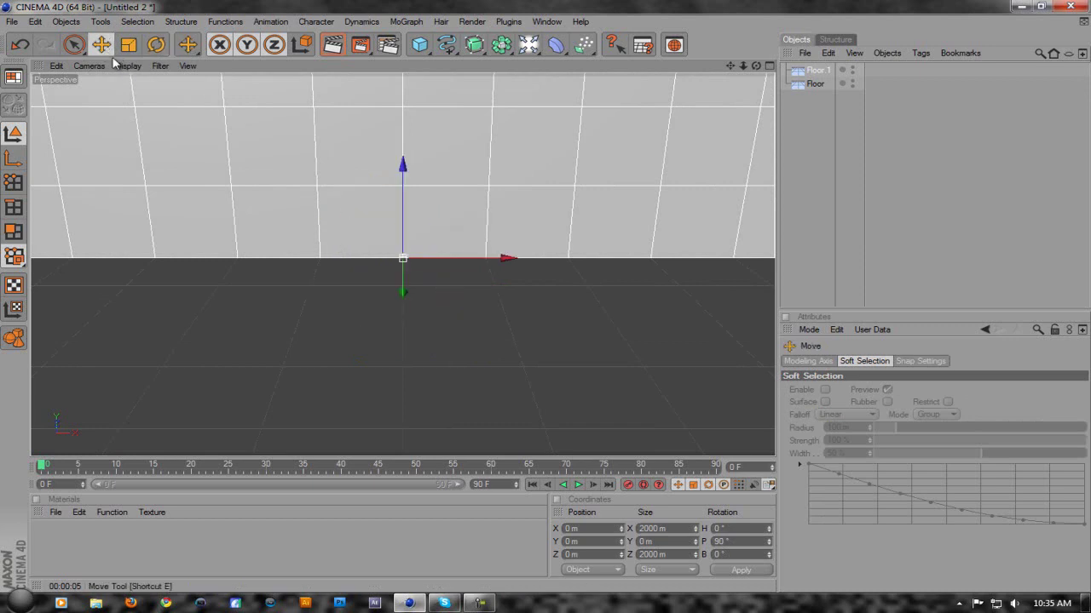
click(819, 71)
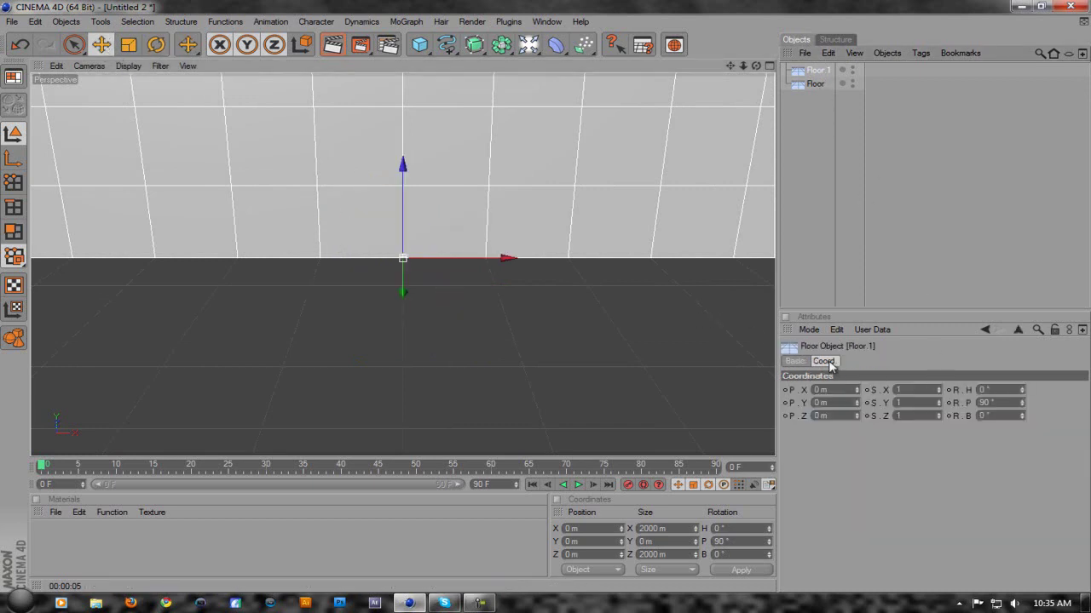
click(835, 416)
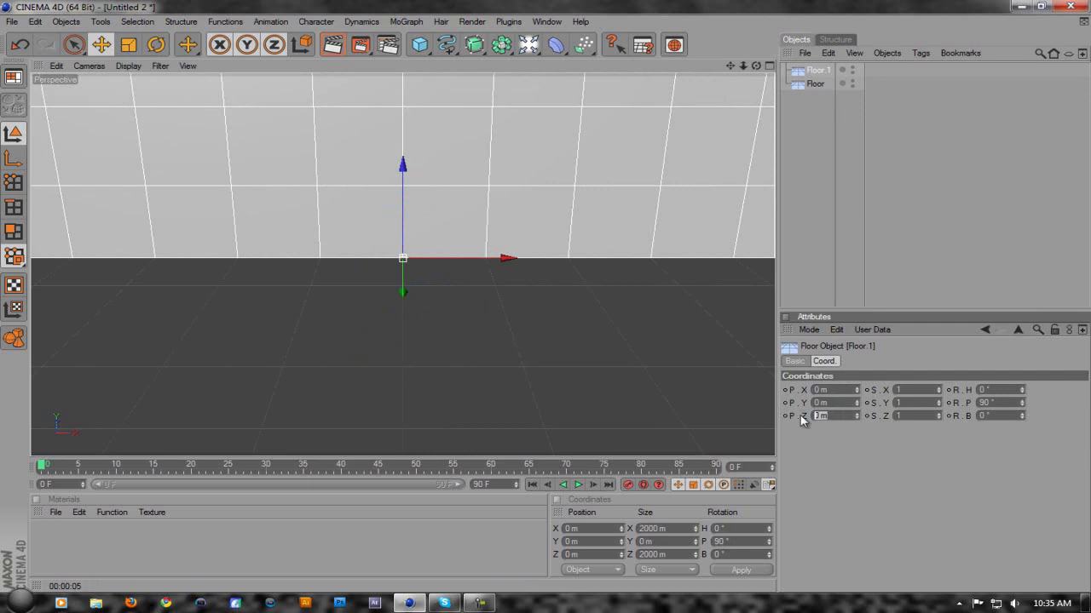
text(1000)
key(Return)
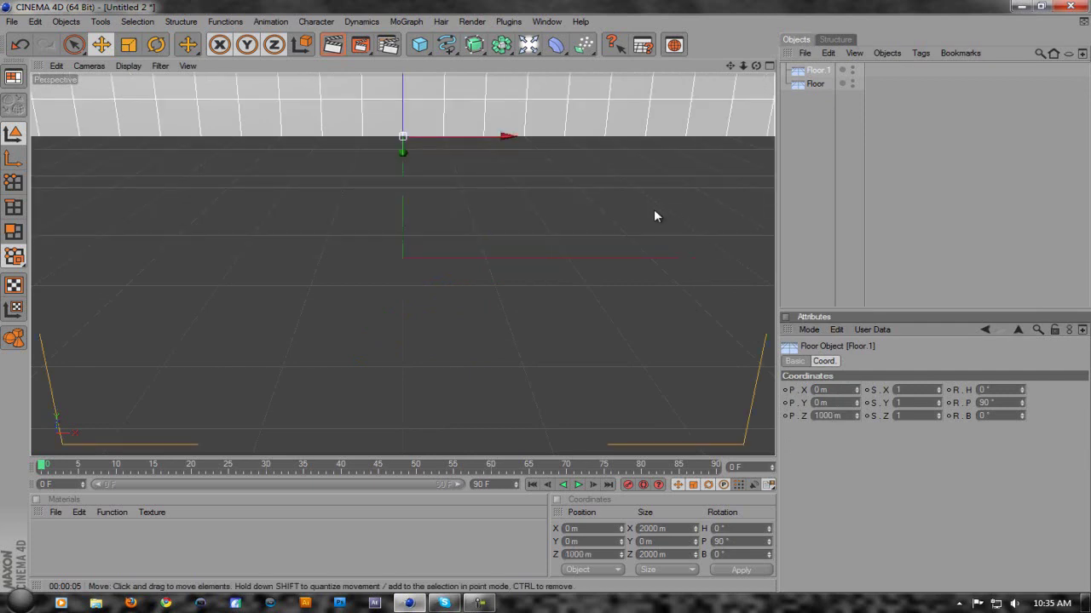
Frame the floor and back wall in the perspective view and render test previews.
scroll(602, 163, down, 4)
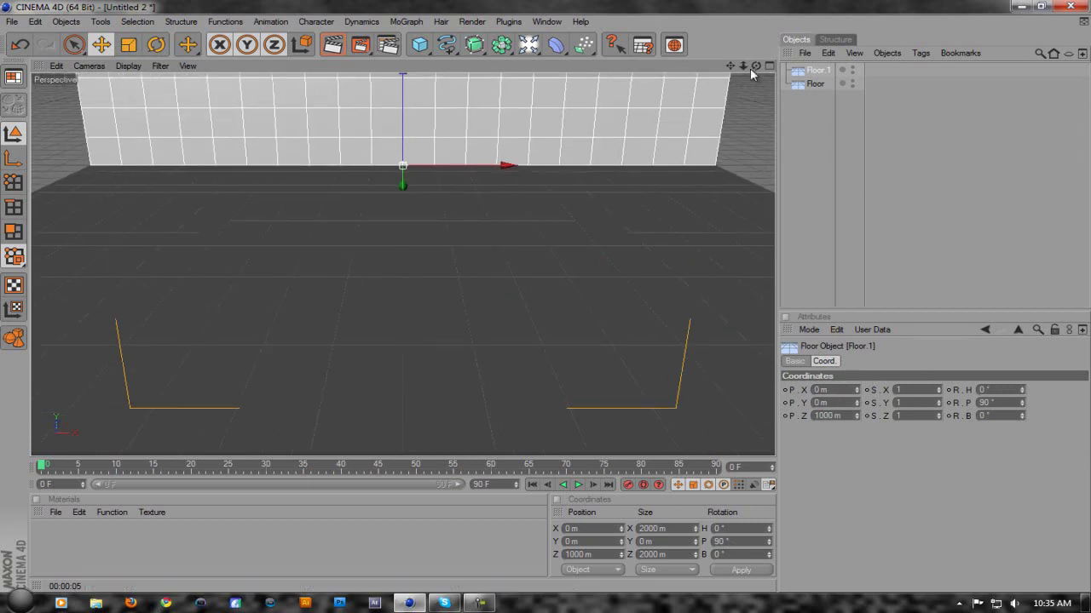
drag(755, 71, 545, 297)
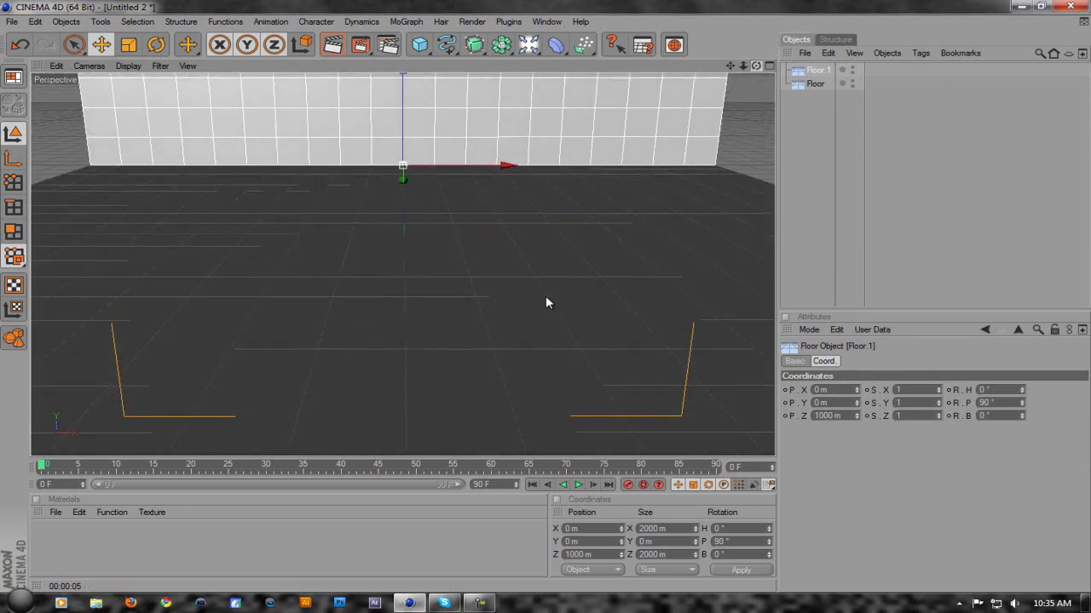
click(814, 84)
mouse_move(756, 66)
mouse_down()
mouse_move(545, 303)
mouse_move(753, 71)
mouse_up()
click(332, 44)
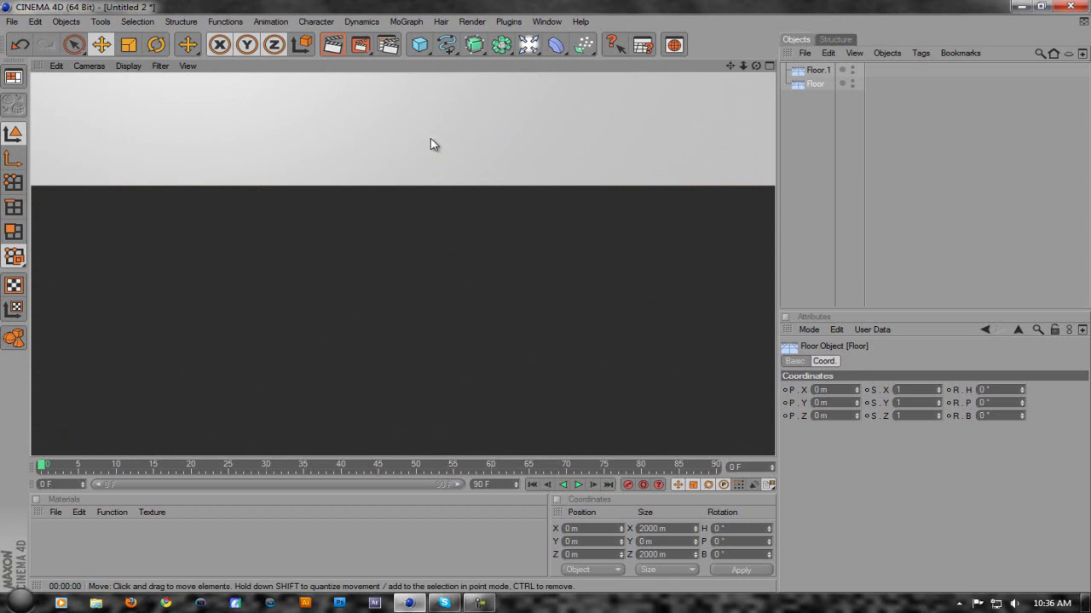
mouse_move(731, 71)
mouse_down()
mouse_move(545, 295)
mouse_move(732, 70)
mouse_up()
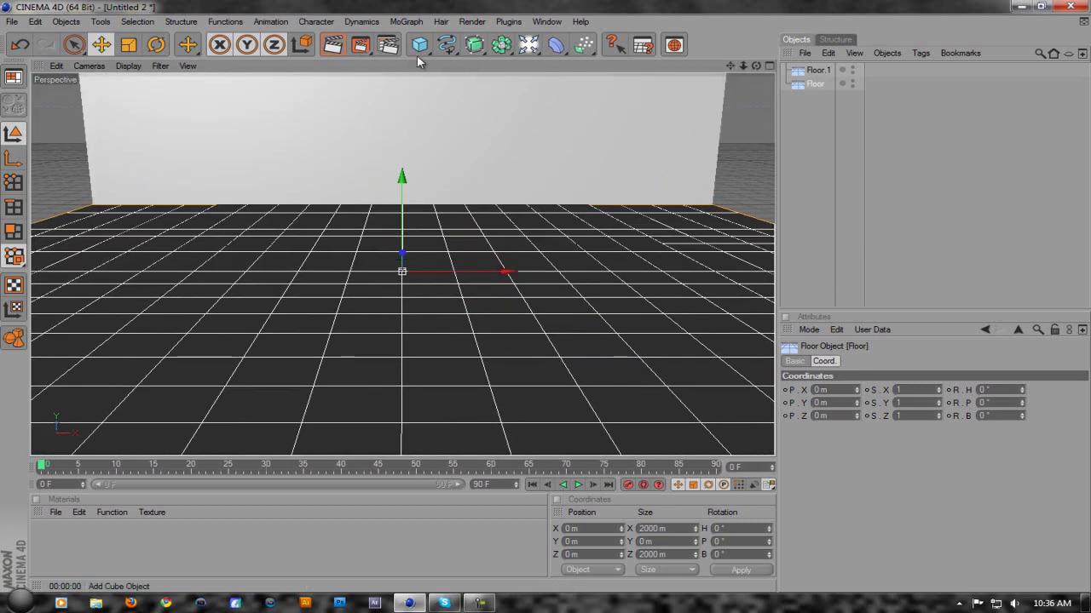
click(332, 45)
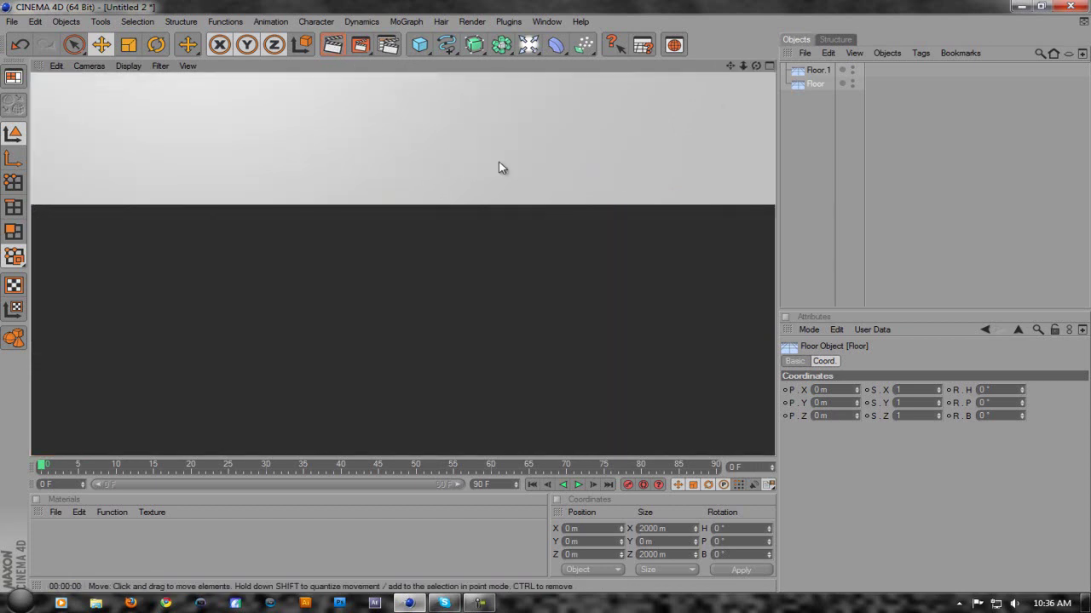
Apply the Metal-Panels-01 preset from the Architecture Edition metal materials to the horizontal floor and render a preview.
click(679, 50)
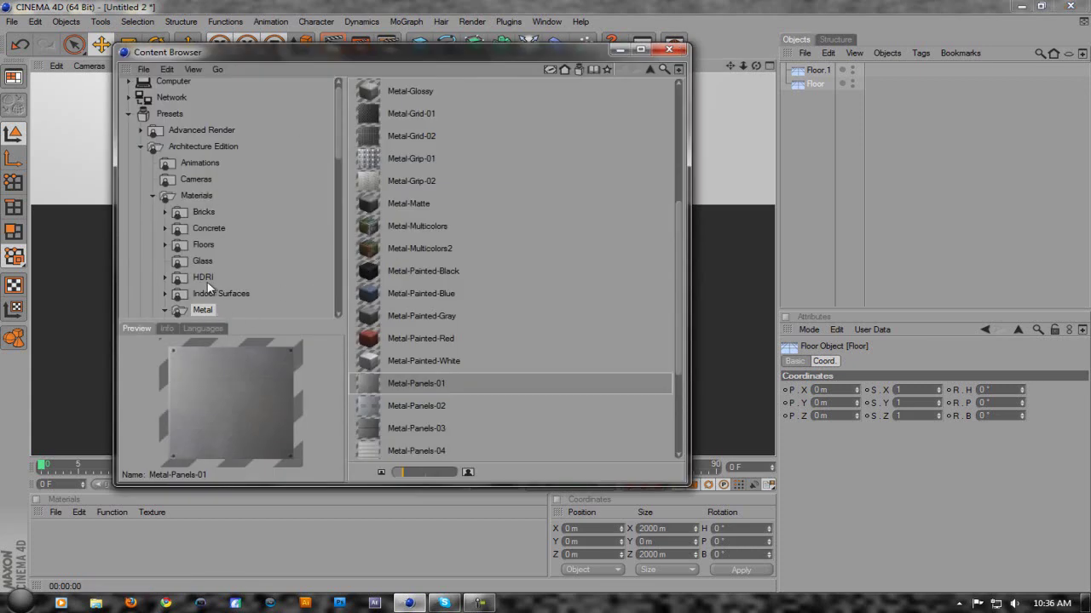
scroll(215, 300, down, 3)
scroll(213, 273, up, 3)
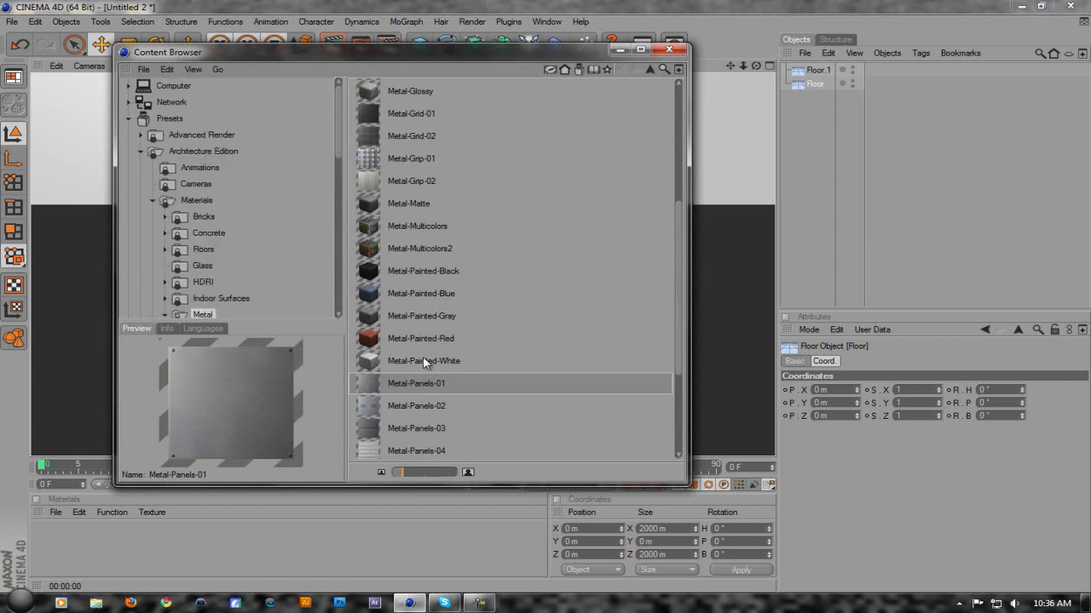
double_click(401, 384)
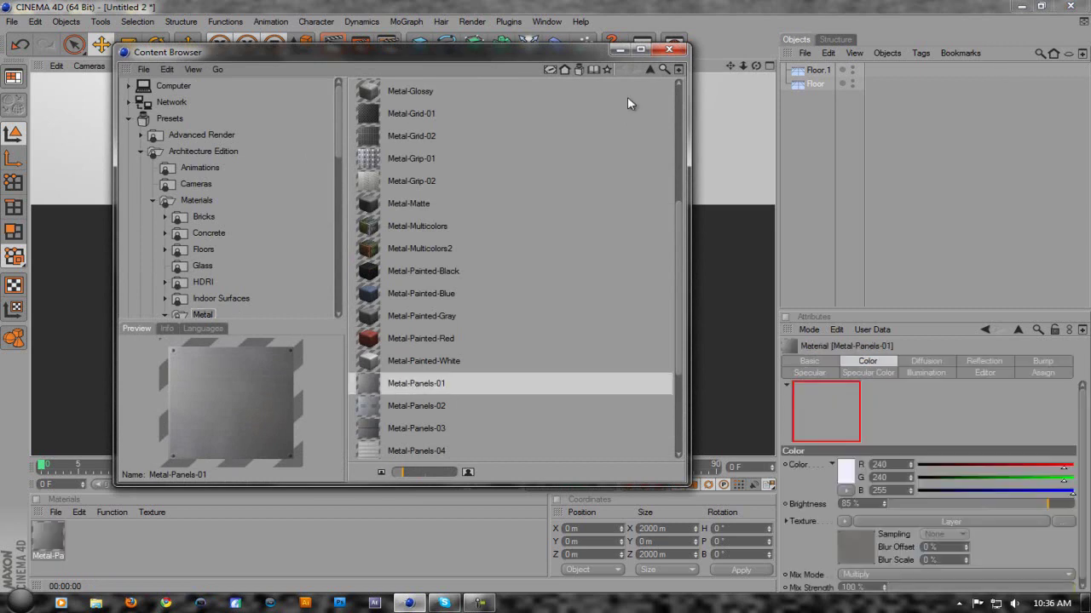
click(668, 52)
drag(53, 540, 372, 107)
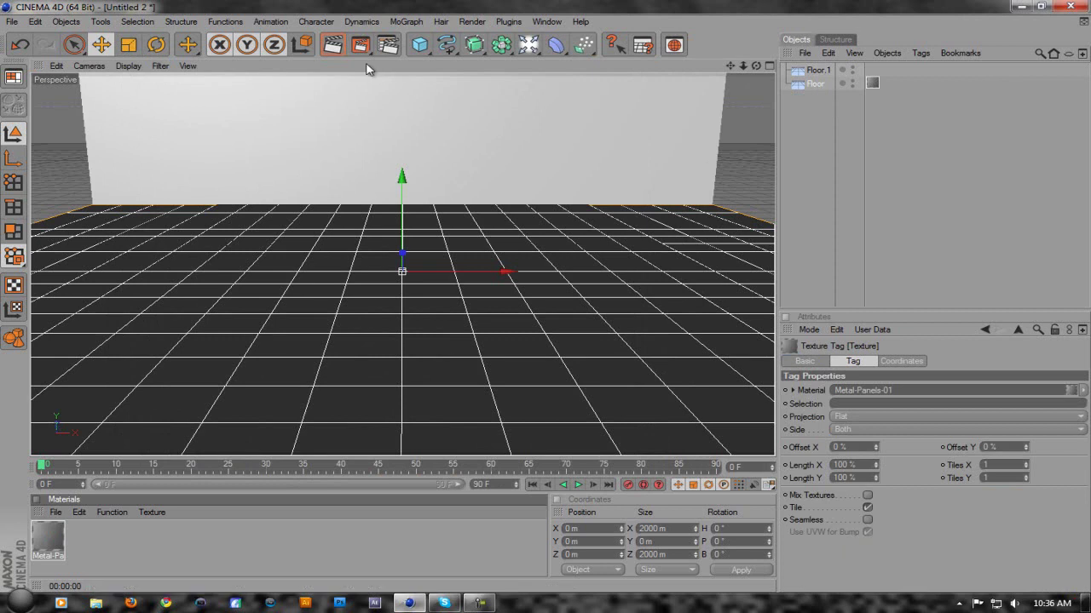
click(332, 46)
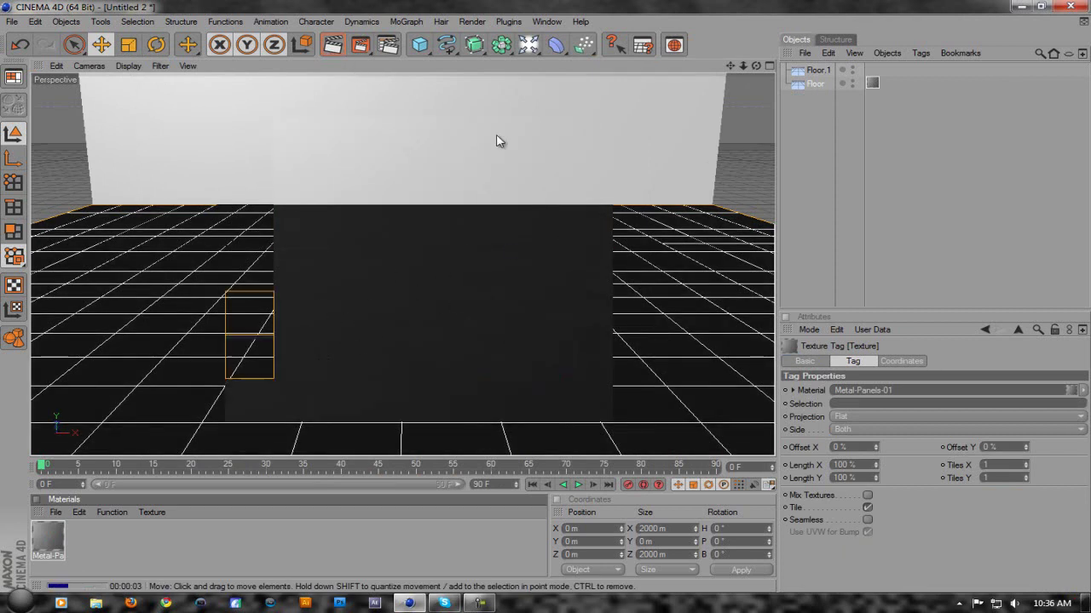
Add a light positioned at Y 1000 m and Z -1000 m, and render a preview of the lit scene.
click(529, 46)
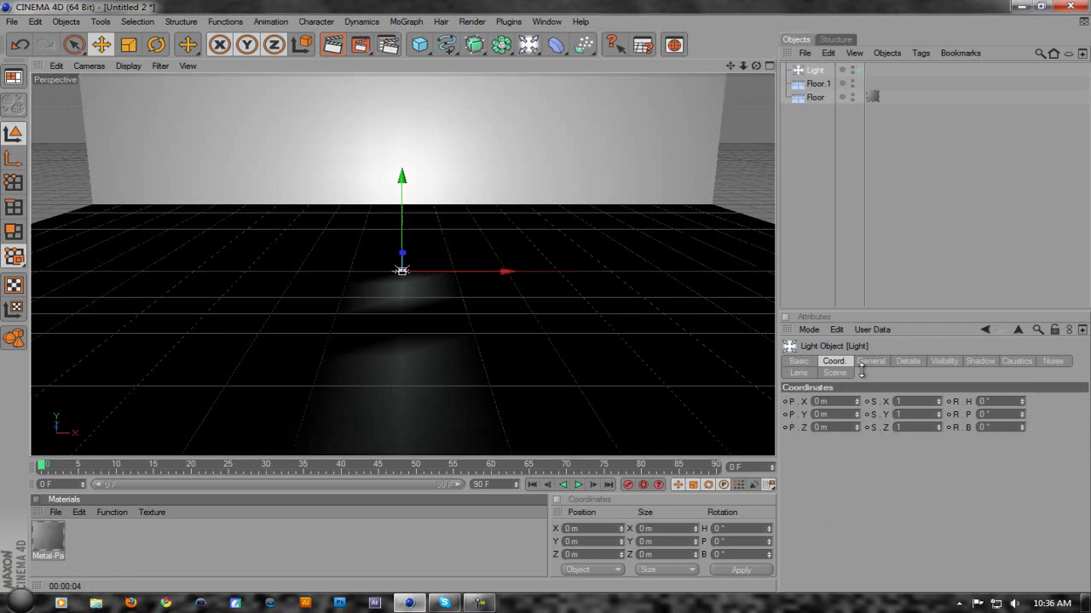
click(819, 414)
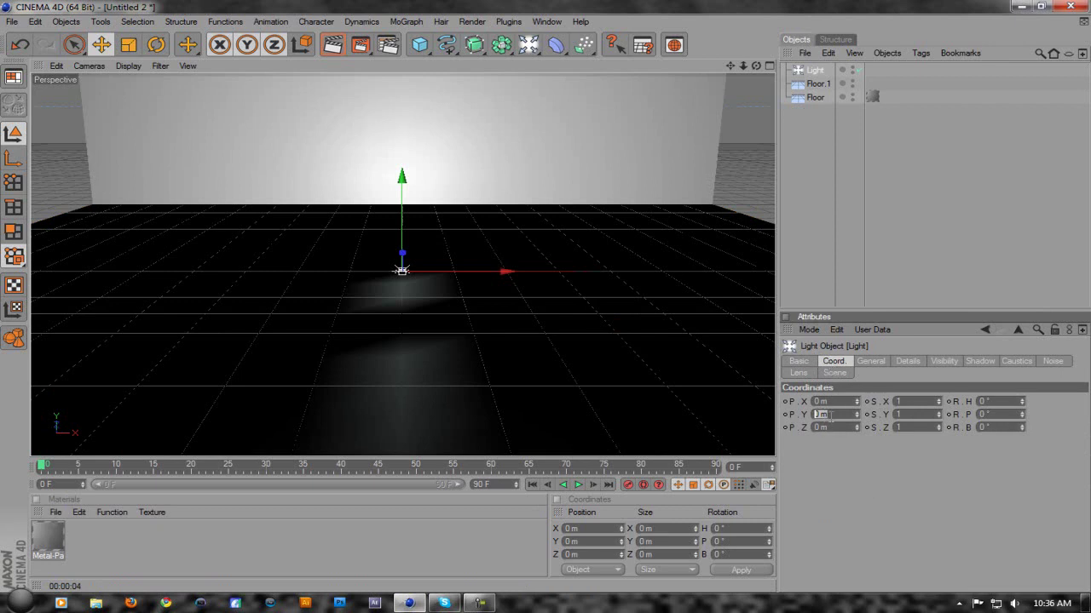
key(Return)
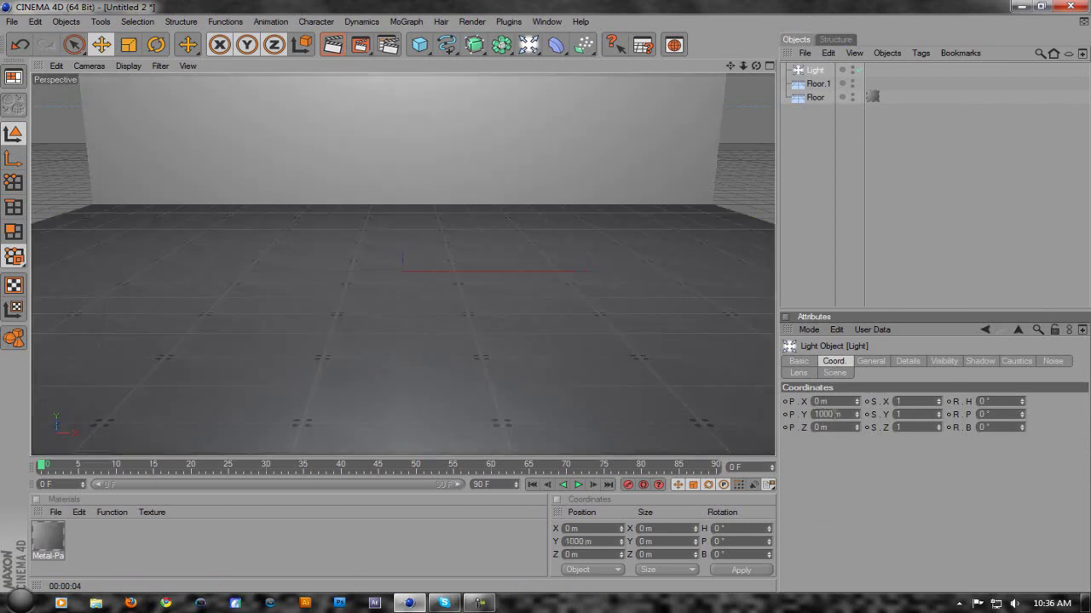
click(816, 427)
key(Return)
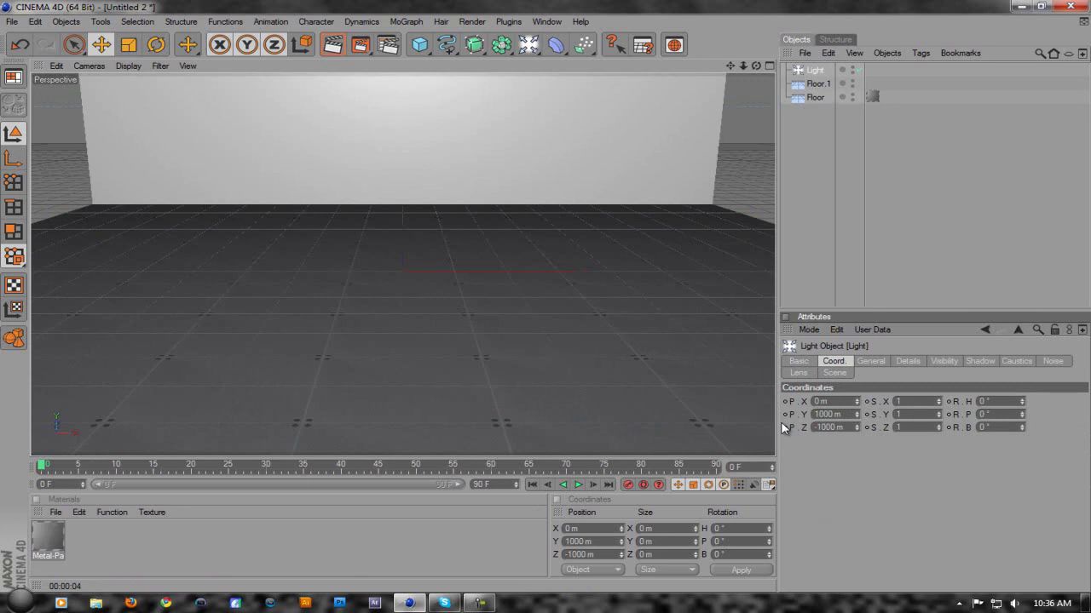
click(331, 48)
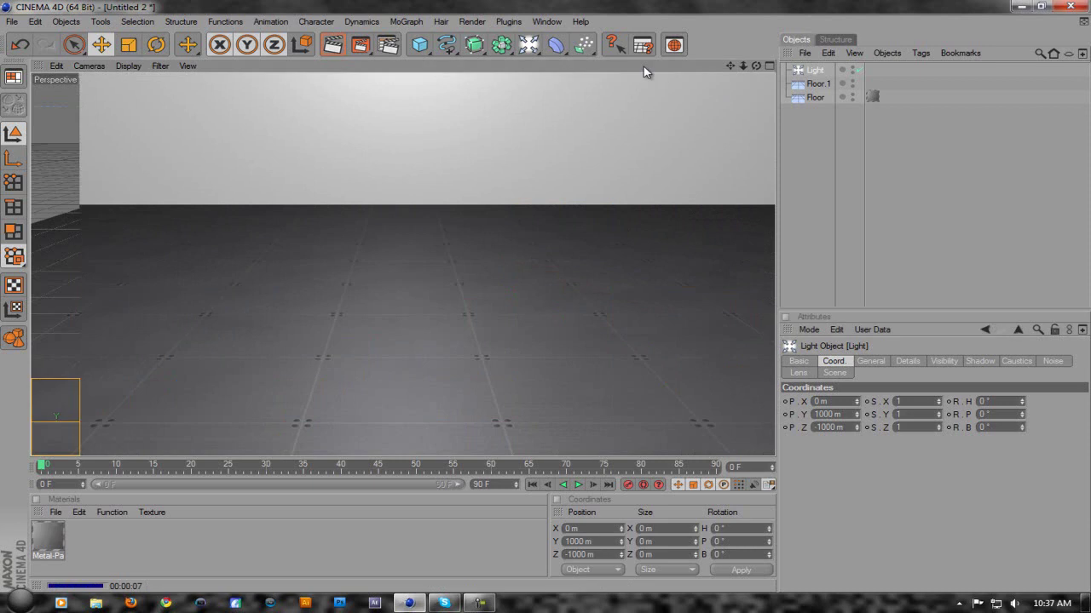
Add a MoGraph Text Object reading "FLYIN INTRO" with a depth of 80 and Middle alignment.
click(407, 21)
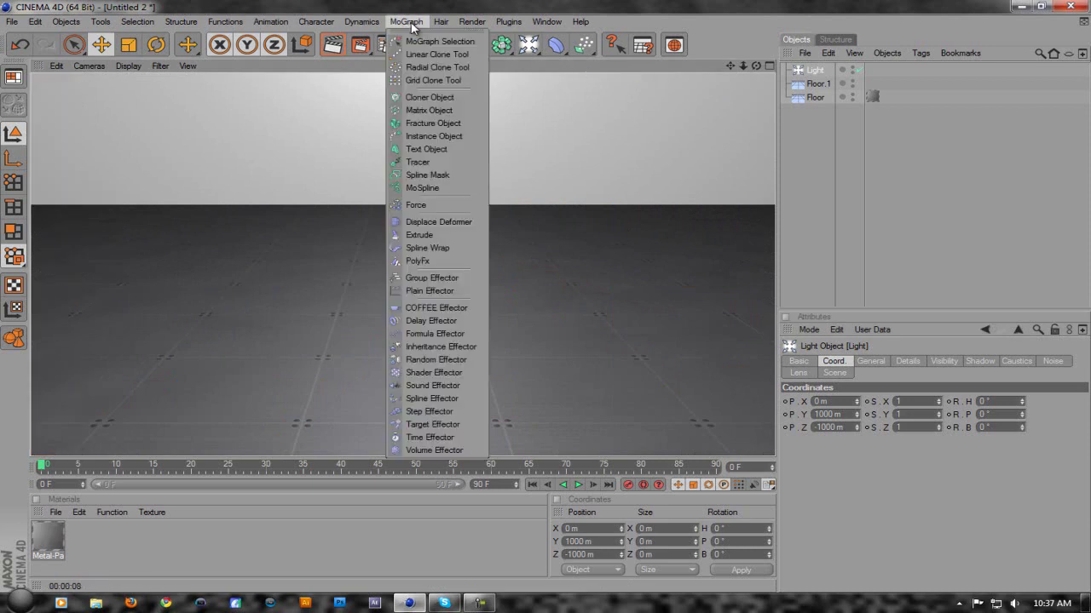
click(446, 148)
click(860, 363)
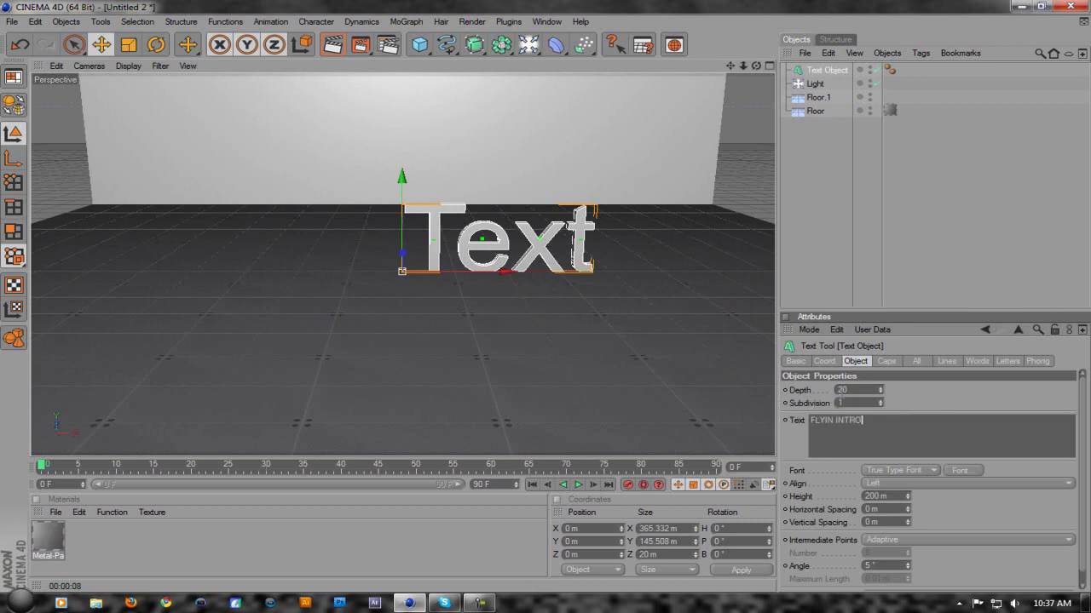
click(850, 389)
text(80)
key(Return)
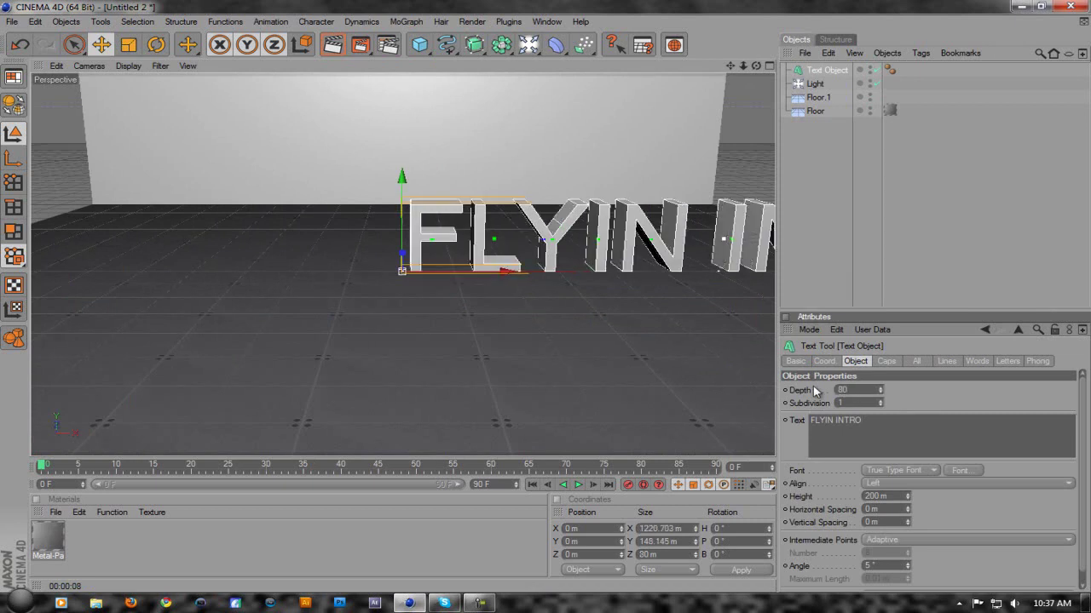
click(884, 486)
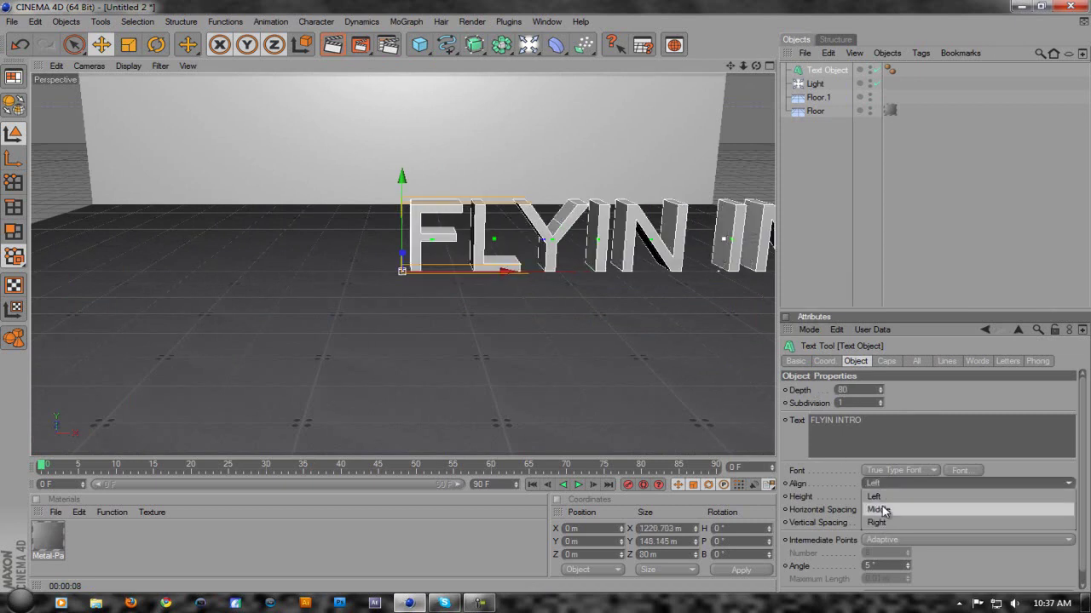
click(886, 509)
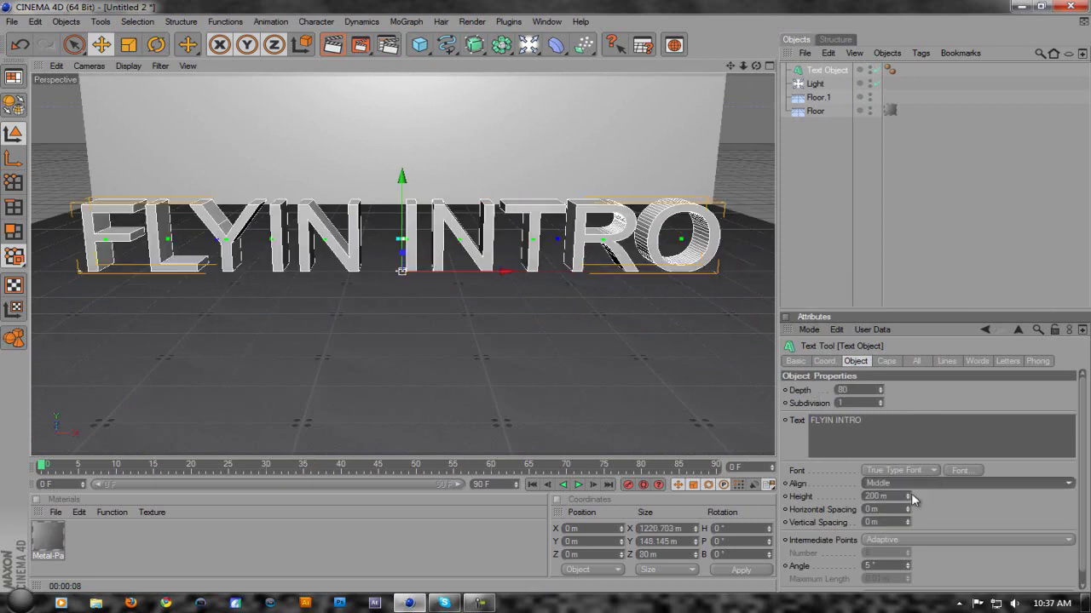
Change the font of the FLYIN INTRO text to BorisBlackBloxx in Medium style.
click(968, 474)
scroll(123, 210, down, 3)
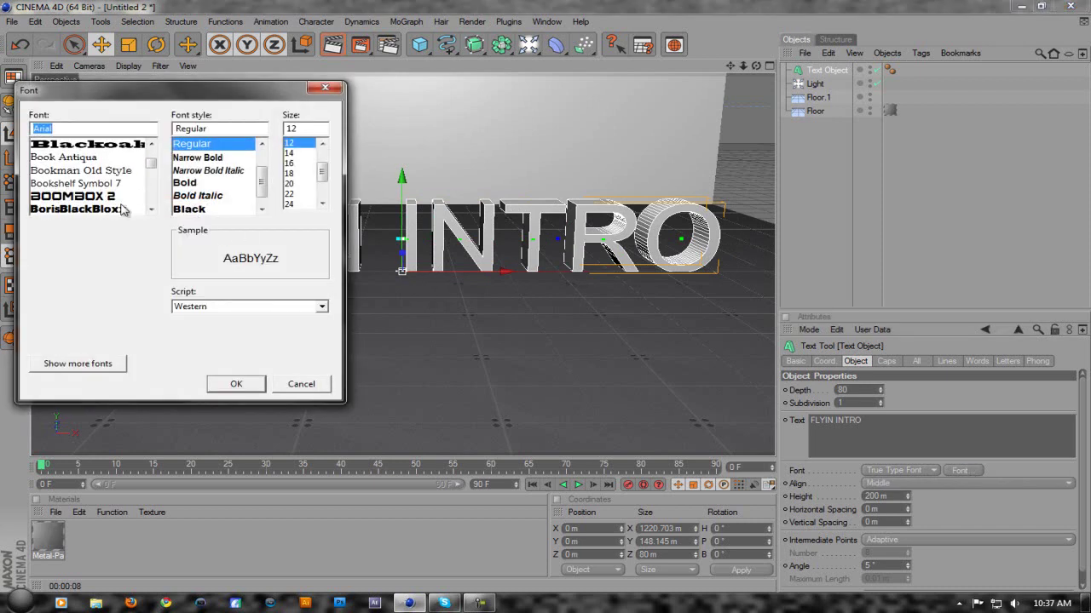
click(102, 209)
click(237, 385)
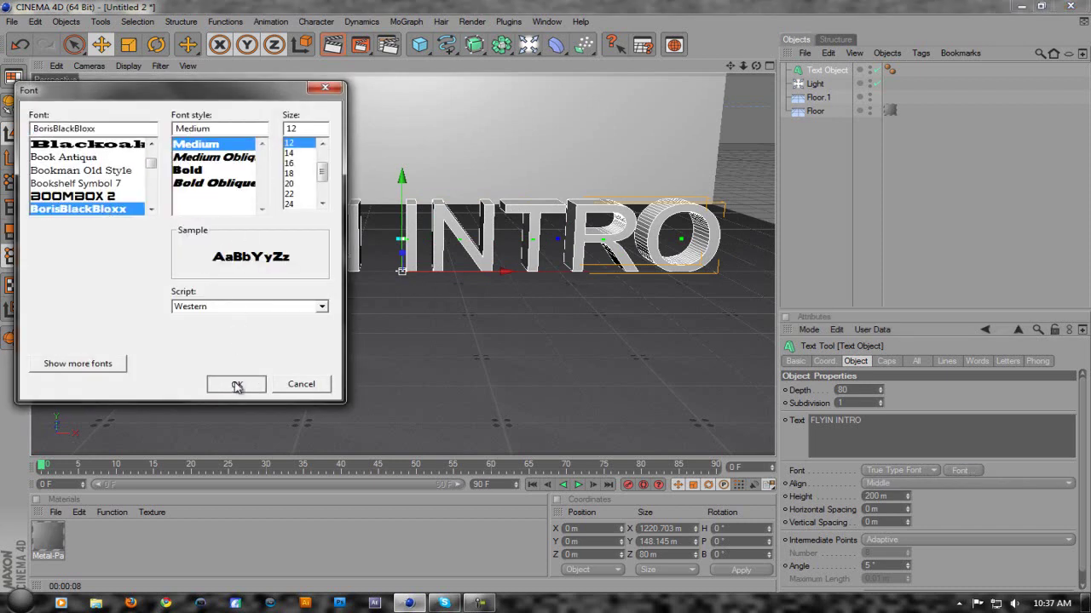
scroll(332, 298, down, 3)
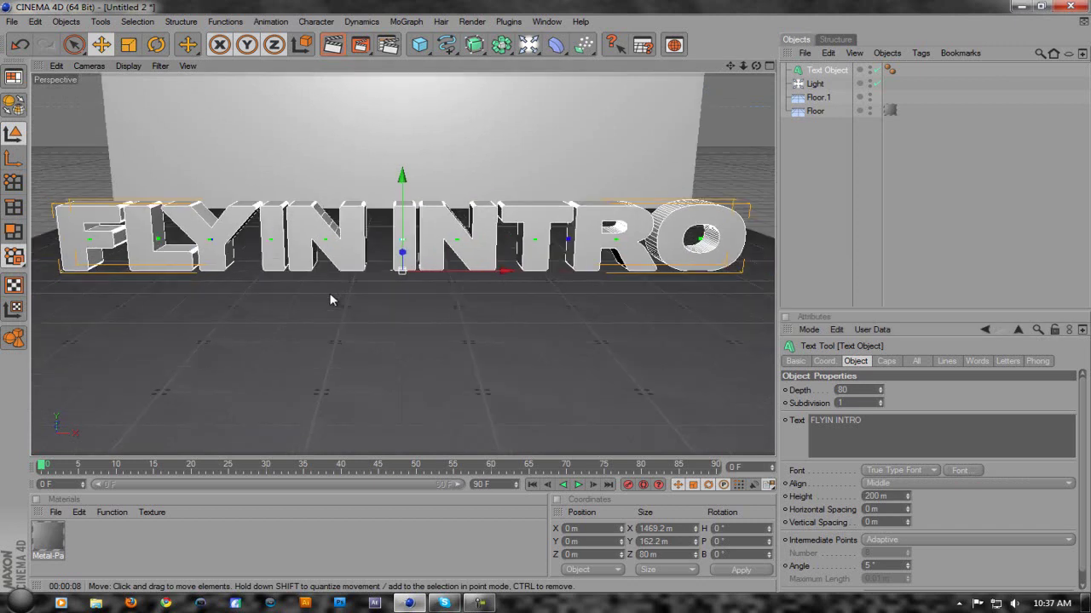
scroll(332, 299, down, 1)
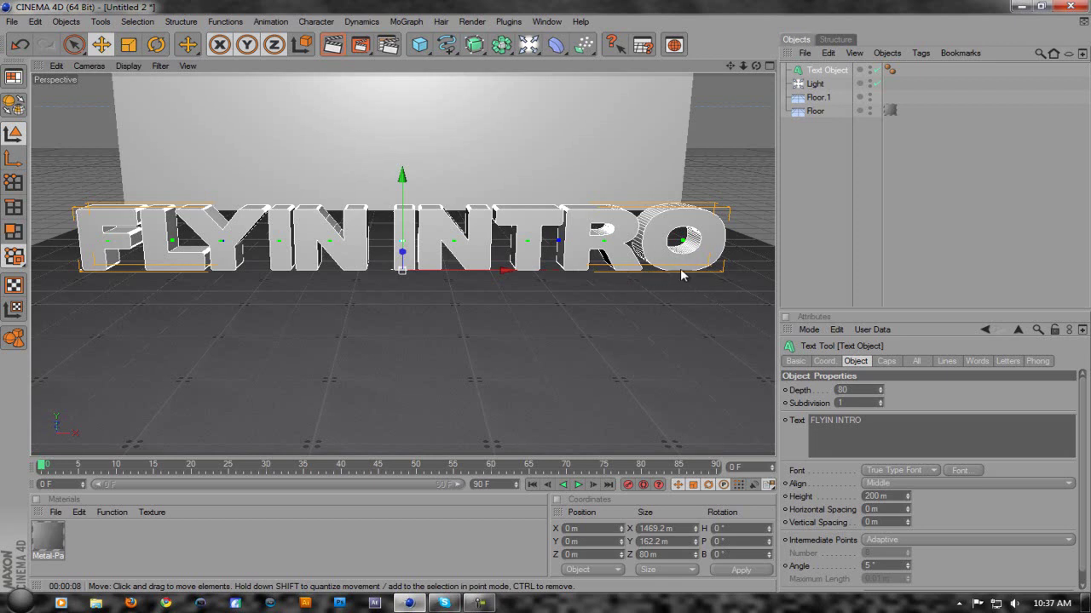
Raise the text to about Y 6.8 m above the floor and render a preview.
drag(406, 225, 406, 222)
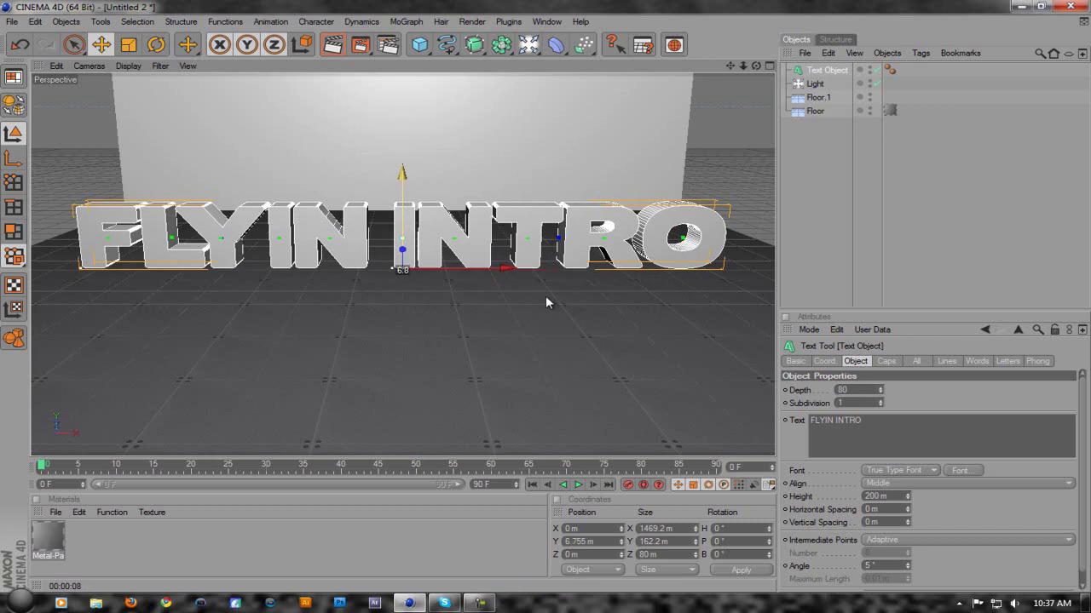
click(333, 45)
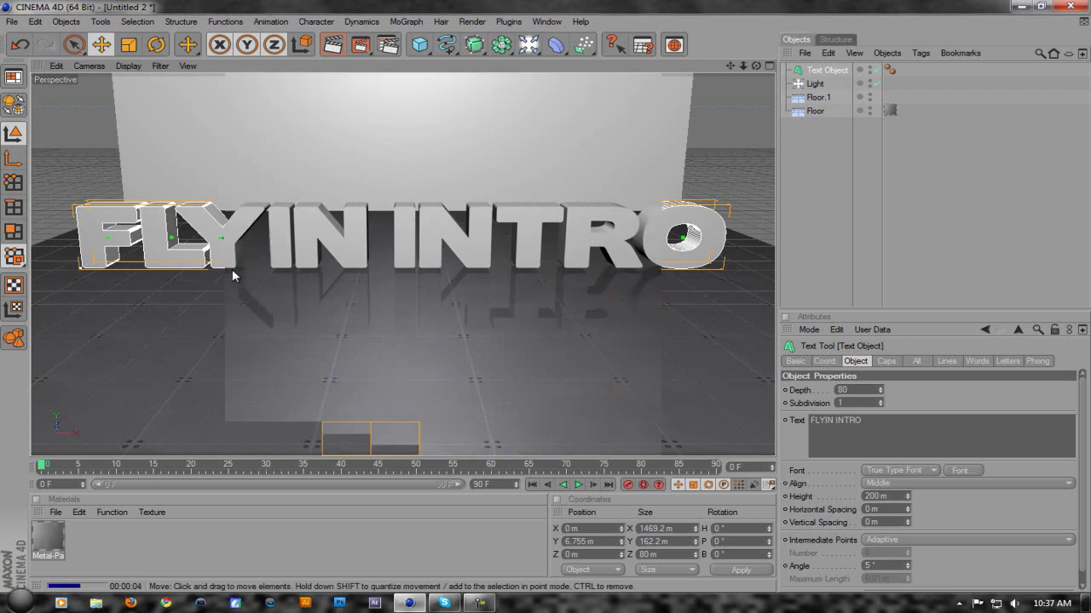
click(399, 226)
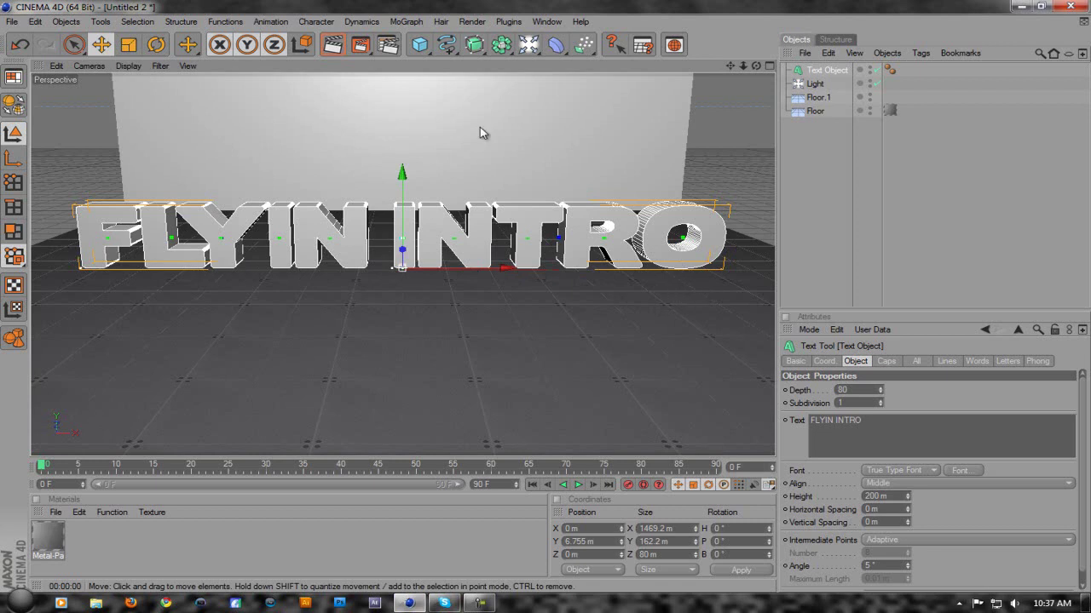
Create a new material and set its color to dark red with R 172, G 0 and B 0.
click(102, 546)
double_click(101, 544)
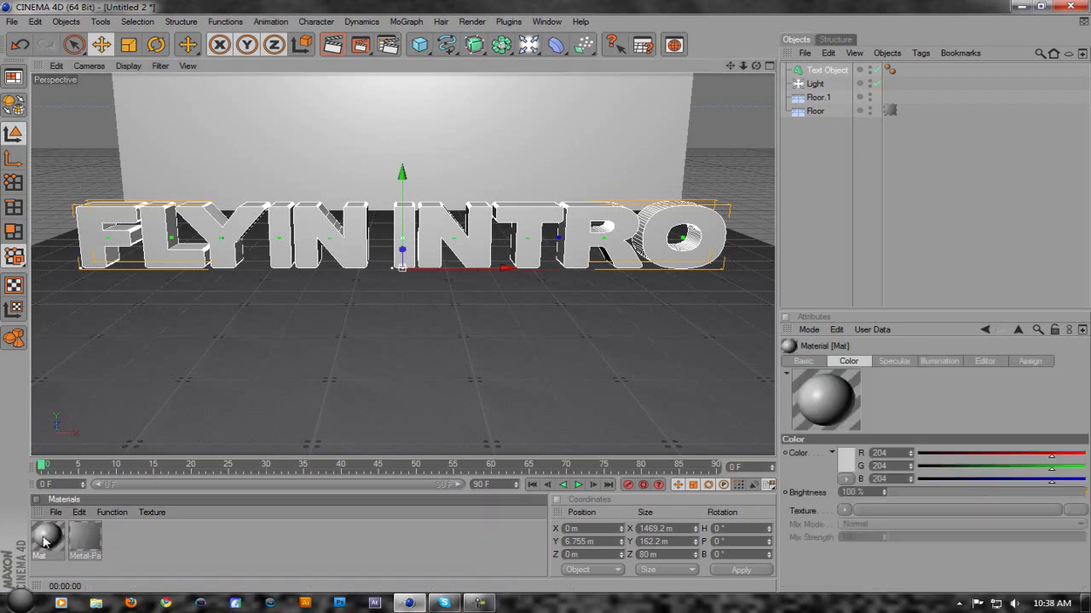
double_click(44, 543)
click(395, 155)
drag(389, 139, 397, 136)
click(364, 207)
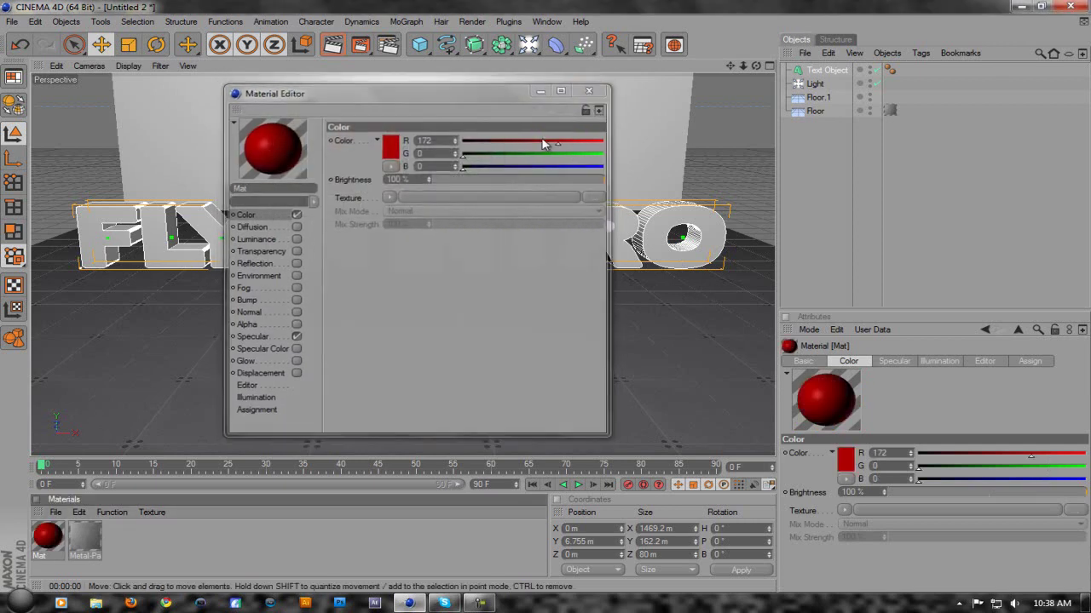
click(588, 90)
Apply the red material to the FLYIN INTRO text and render a preview.
drag(48, 537, 350, 265)
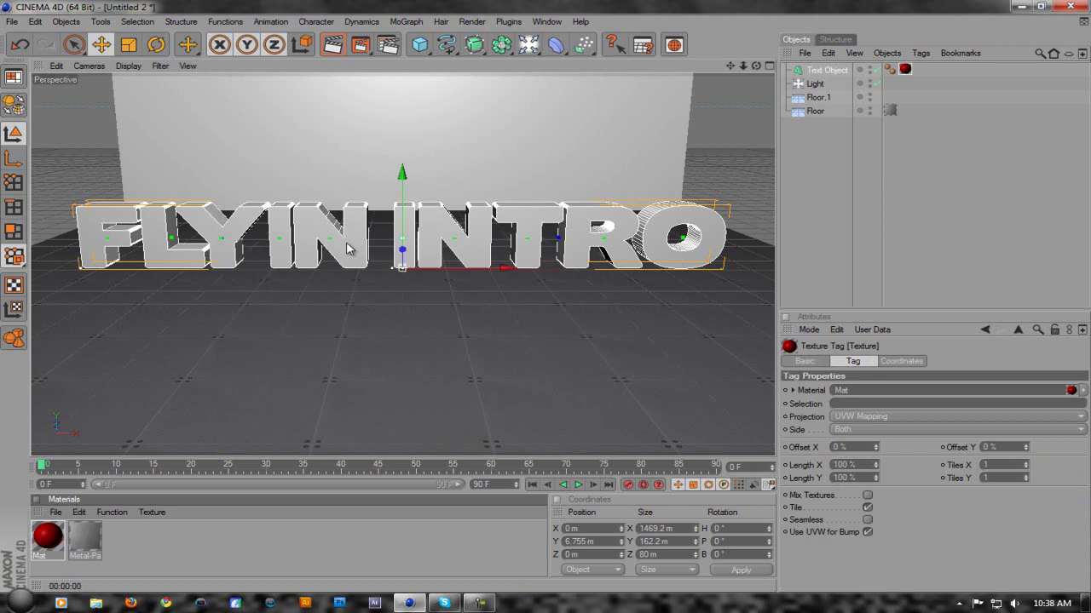
click(340, 49)
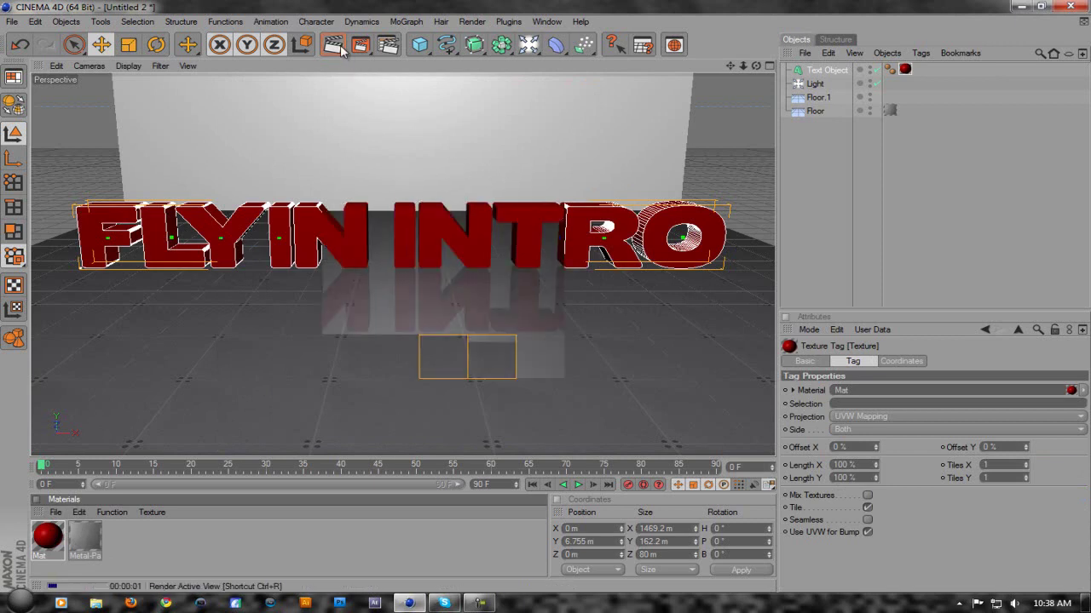
click(402, 241)
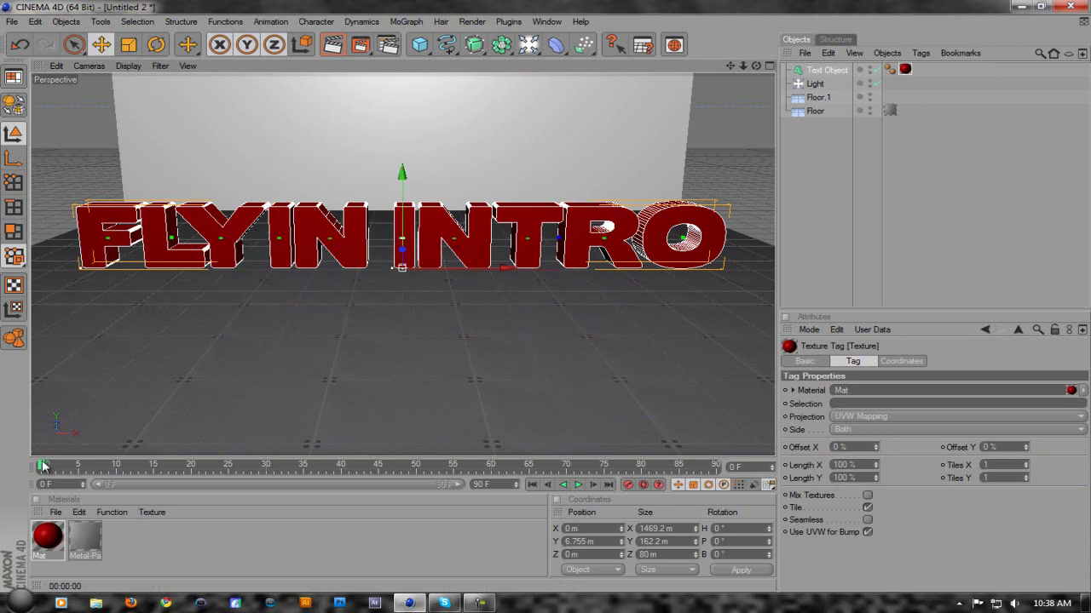
Record a keyframe of the text's resting position at frame 60 and return to frame 0.
drag(43, 465, 493, 468)
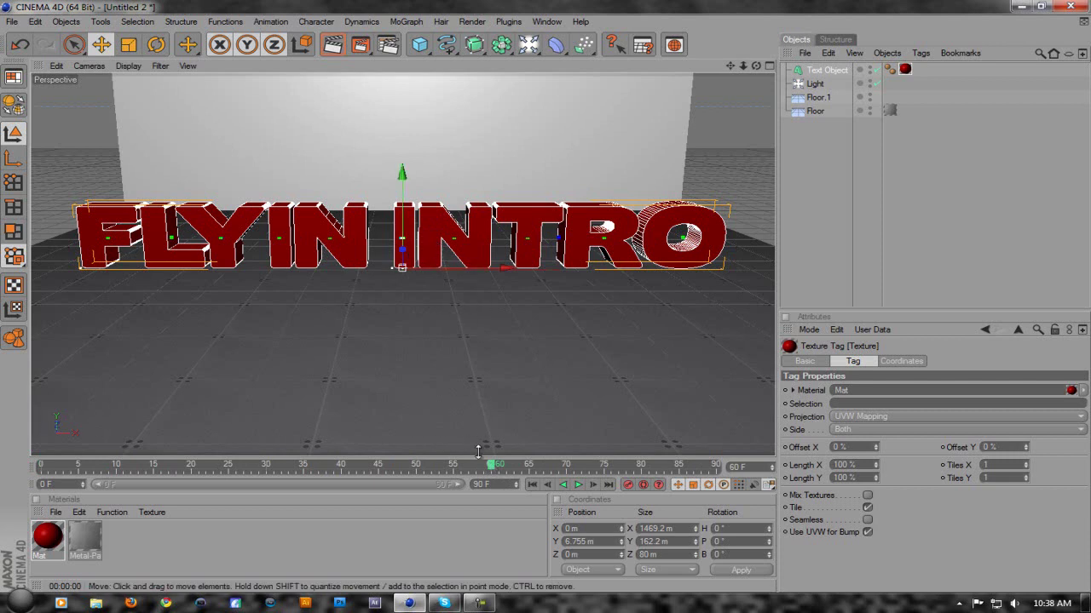
click(628, 485)
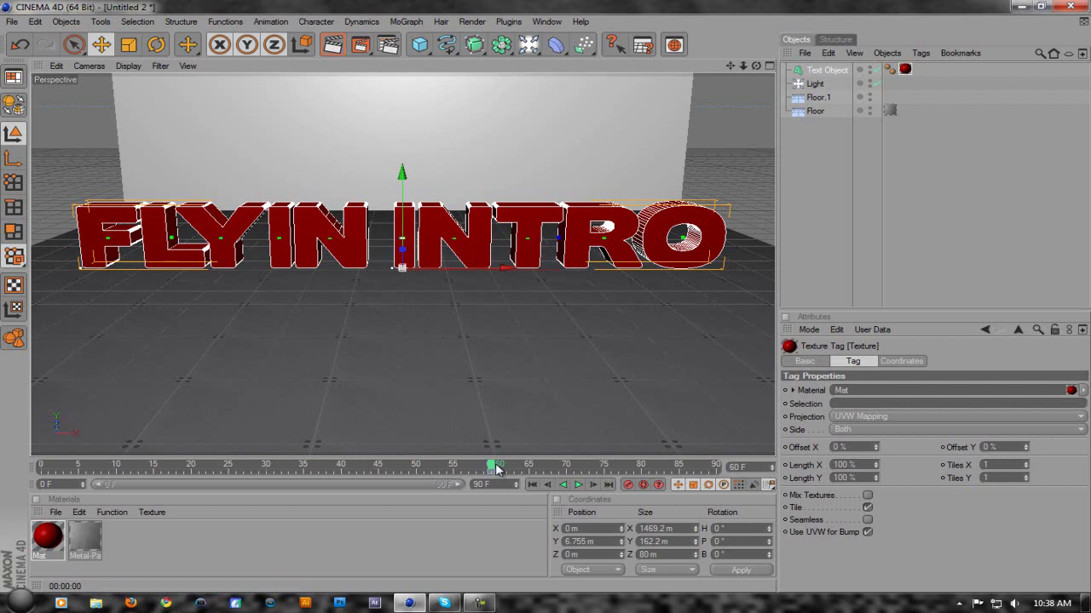
drag(492, 468, 34, 465)
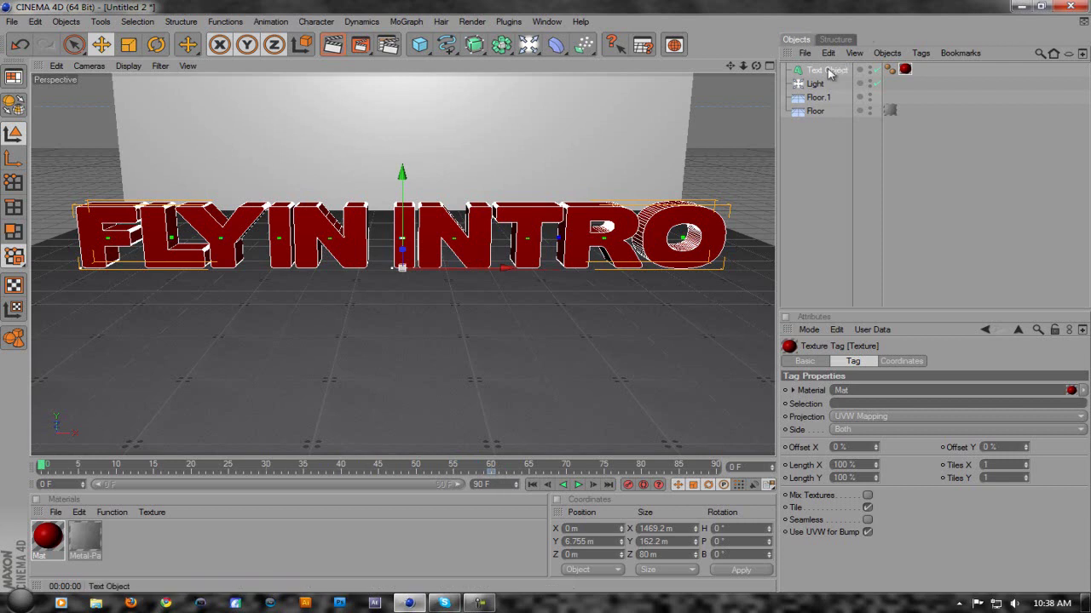
Rotate the text a full 360° in pitch at frame 0.
click(156, 47)
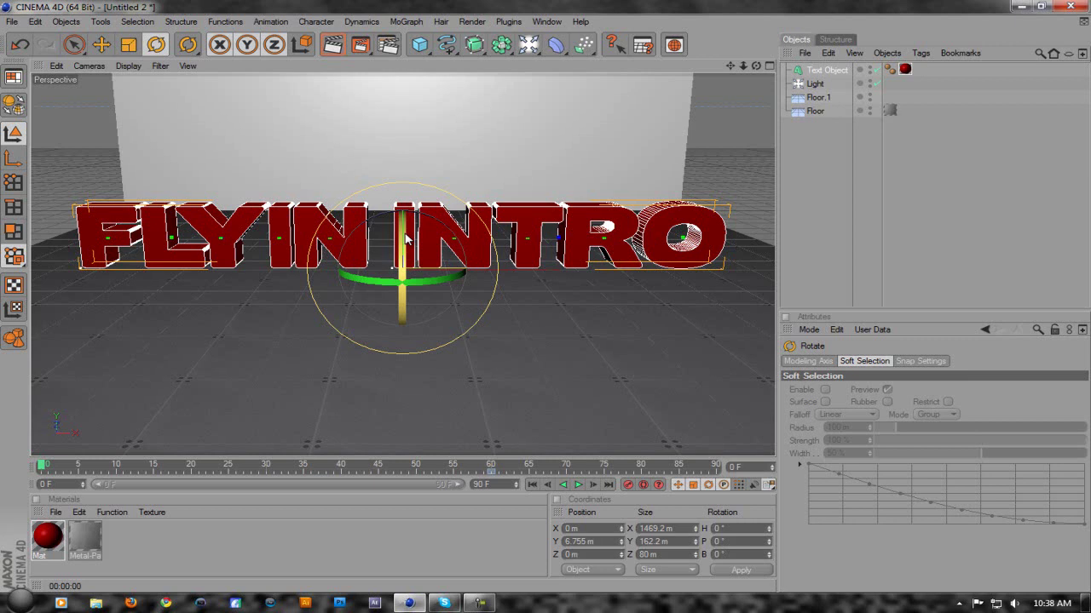
drag(405, 237, 393, 488)
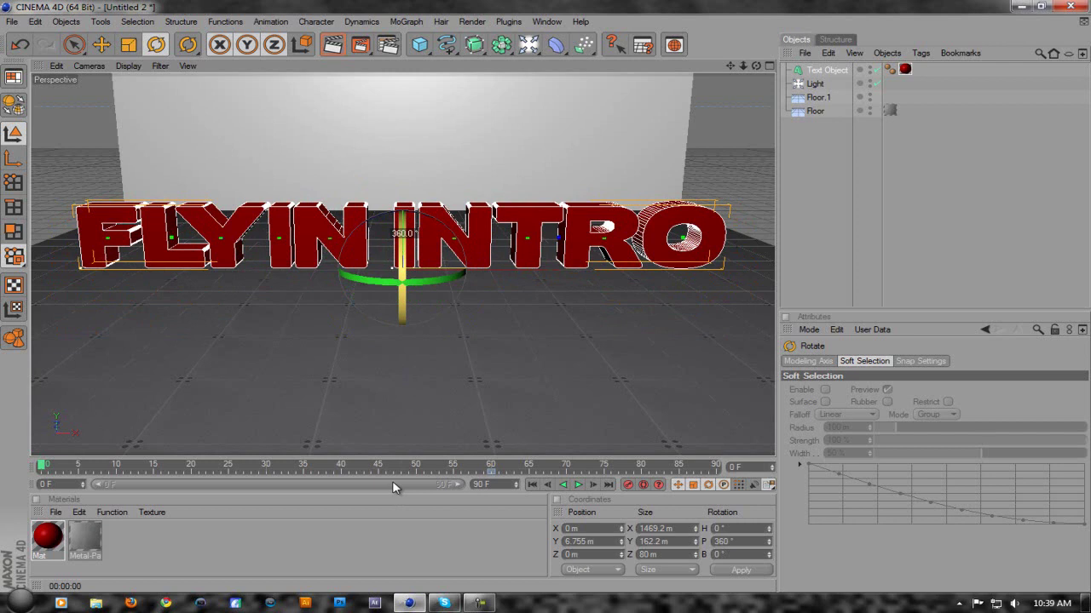
drag(392, 484, 392, 484)
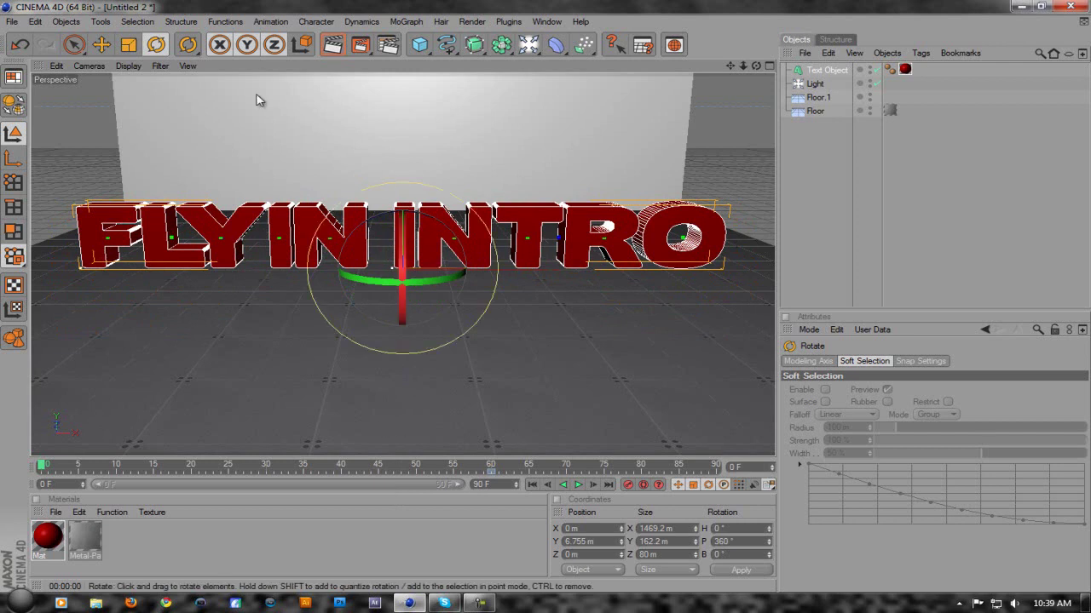
Position the text at Y 500 m and Z -2000 m at frame 0 and record a keyframe.
click(101, 46)
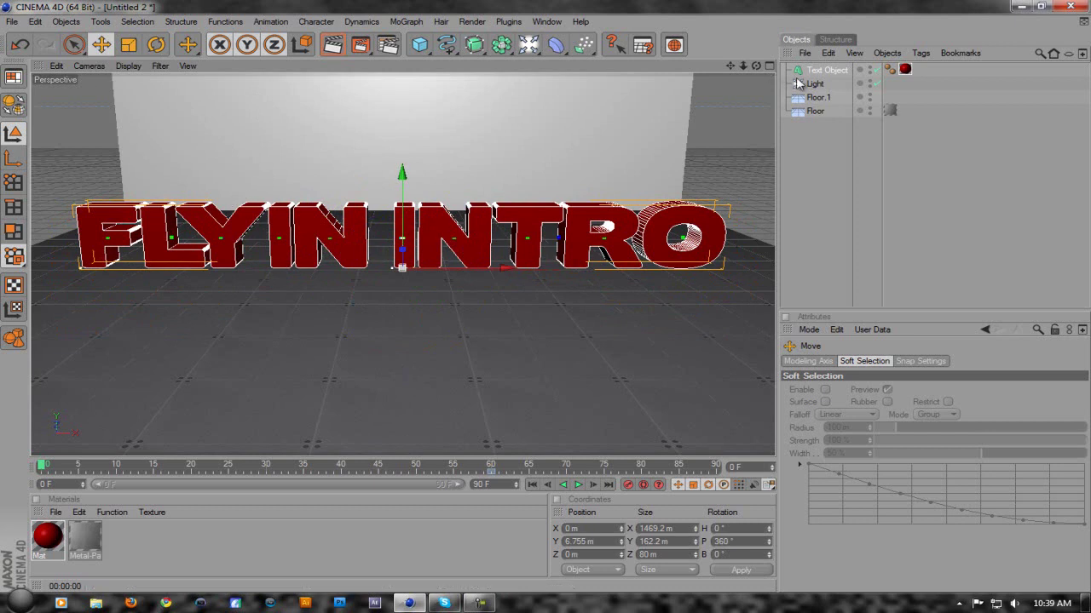
click(823, 71)
click(827, 361)
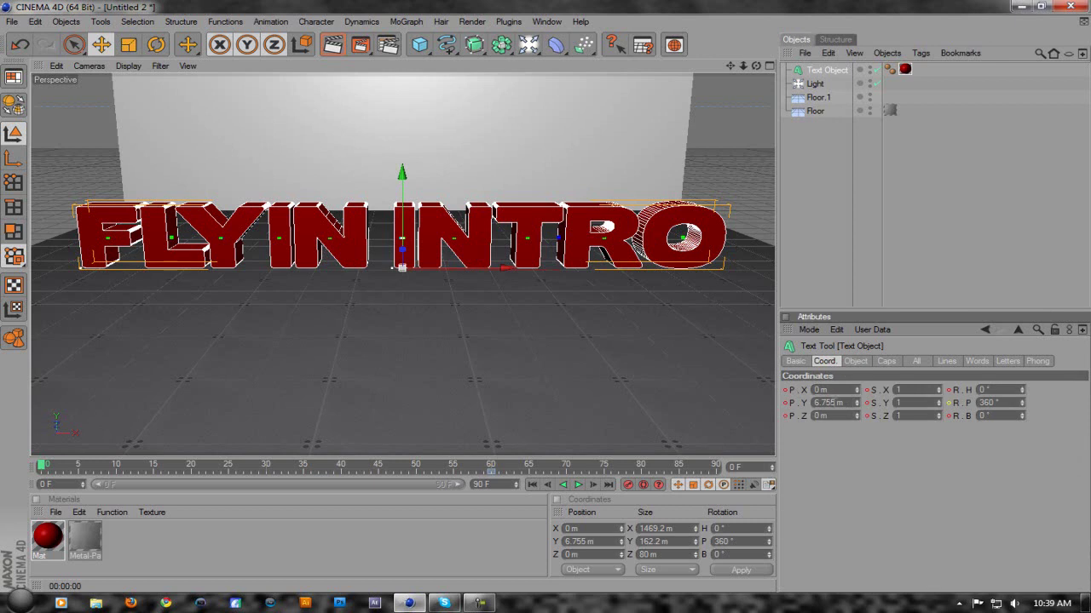
click(844, 402)
text(500)
key(Return)
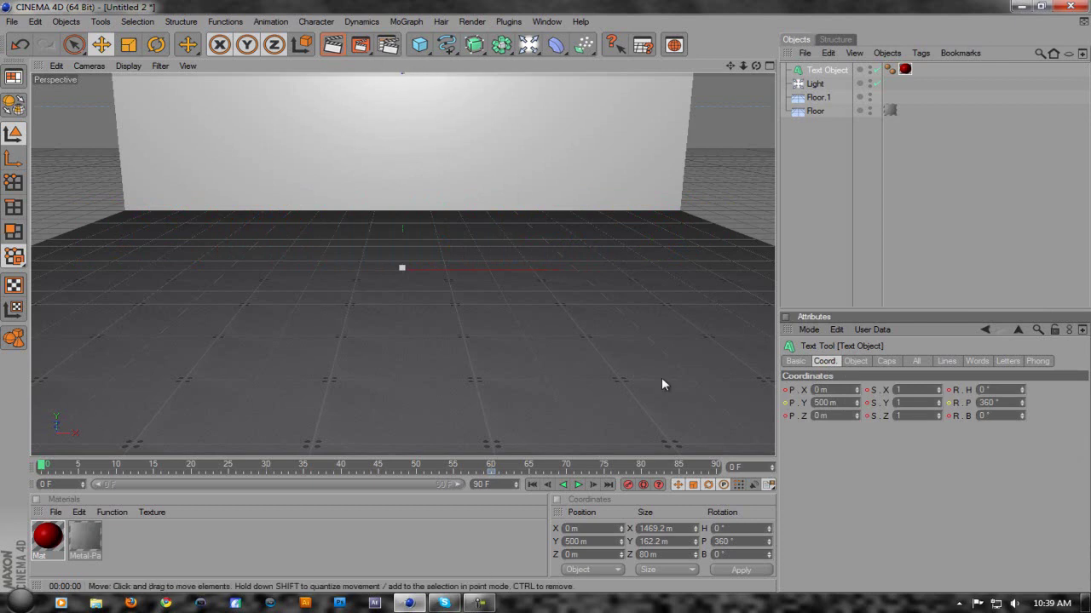
click(830, 415)
text(-2000)
key(Return)
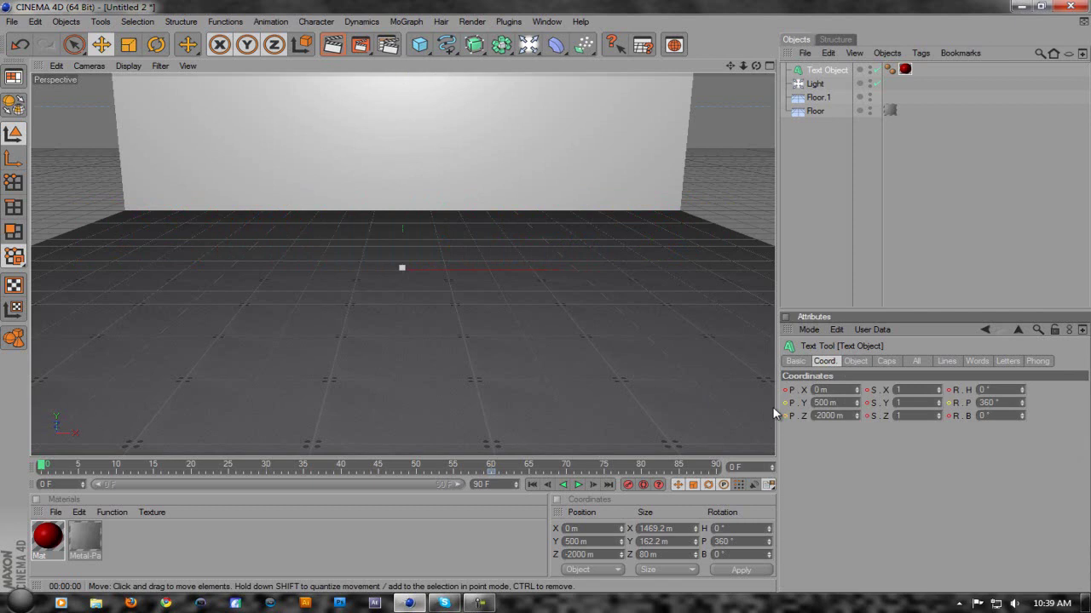
click(628, 486)
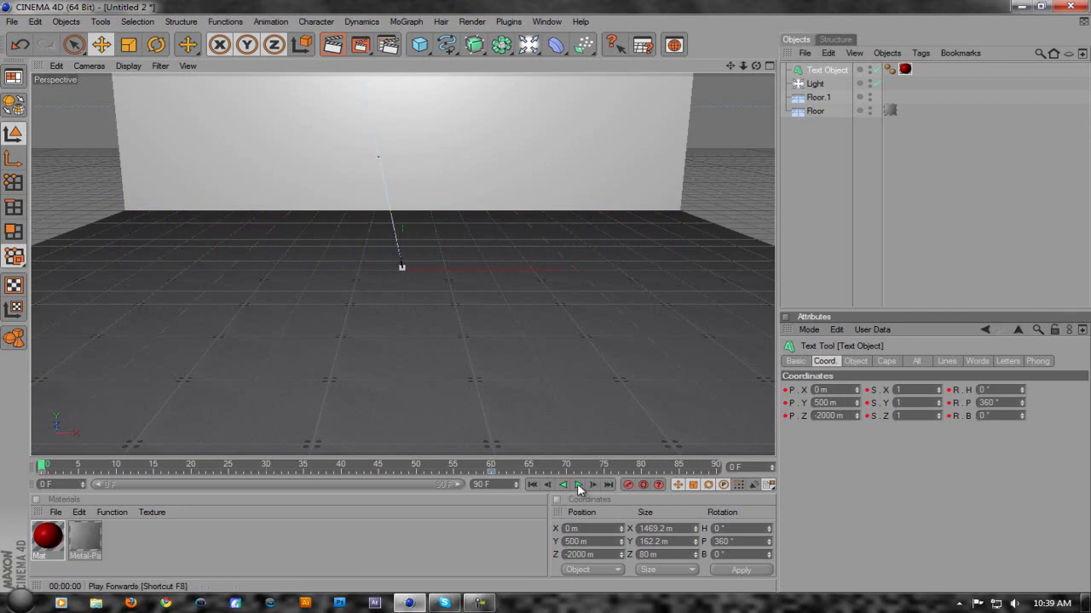
Play back the fly-in animation, render a preview at frame 48, and check the text at frame 60.
click(577, 486)
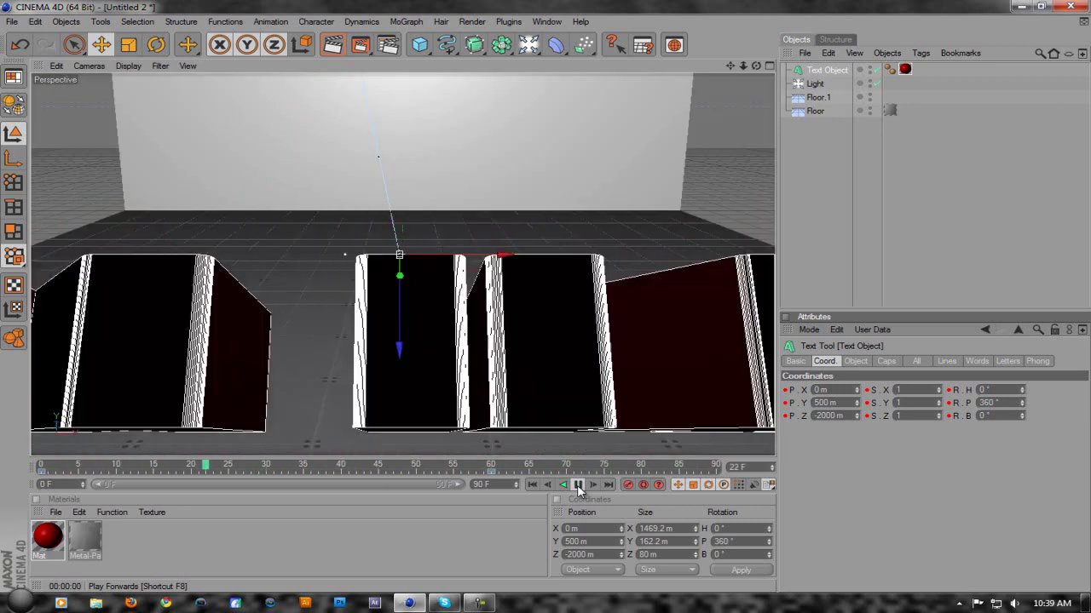
click(577, 485)
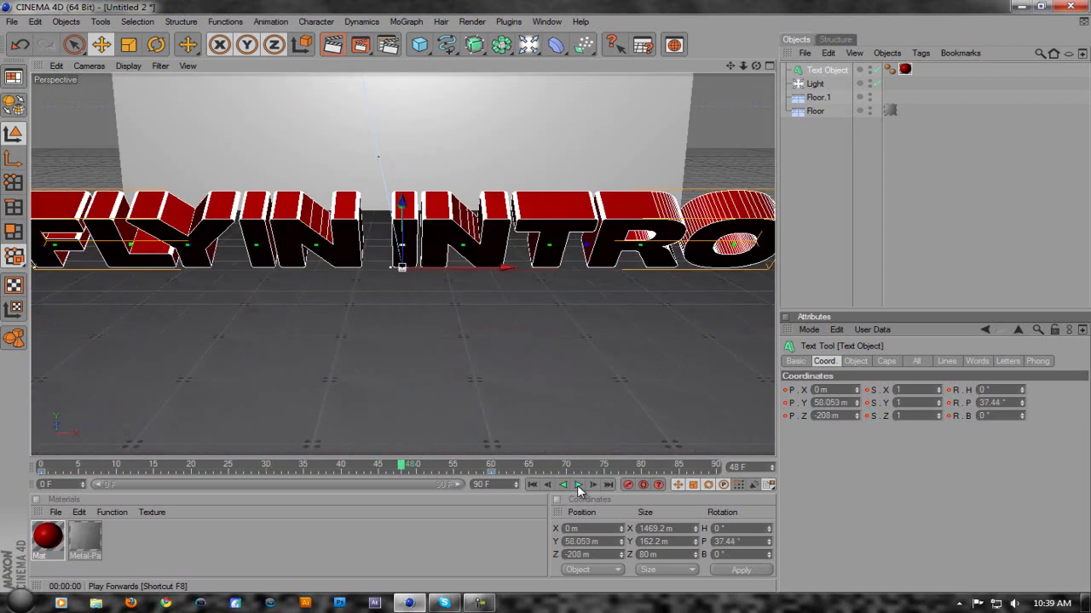
click(335, 46)
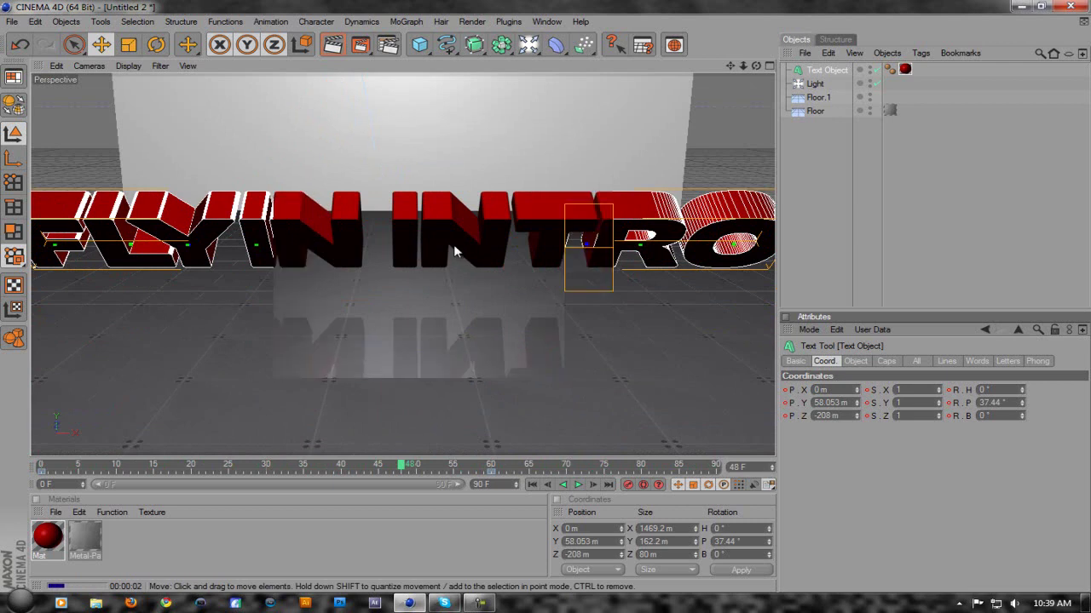
click(577, 485)
click(577, 485)
drag(578, 465, 490, 467)
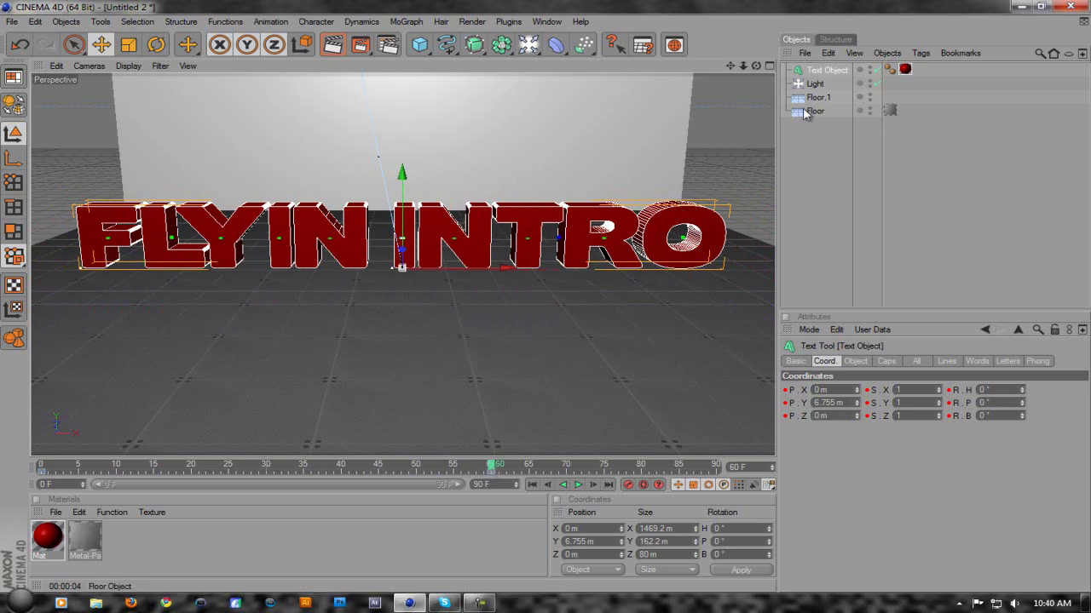
At frame 0, set the text's Y and Z positions to 0 m and record the keyframe again.
drag(492, 466, 34, 466)
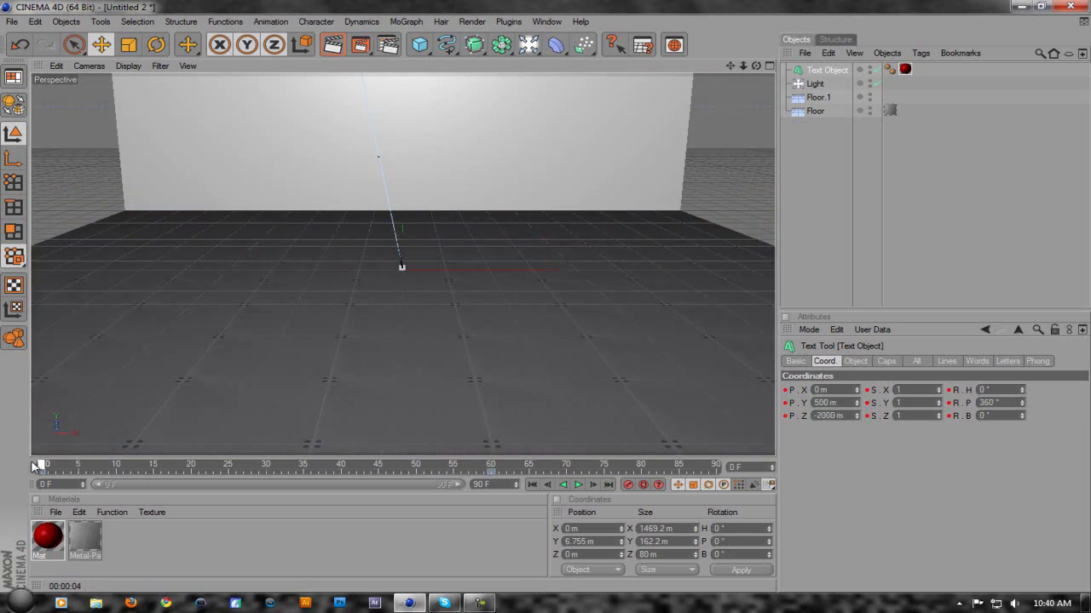
click(831, 415)
text(0)
key(Return)
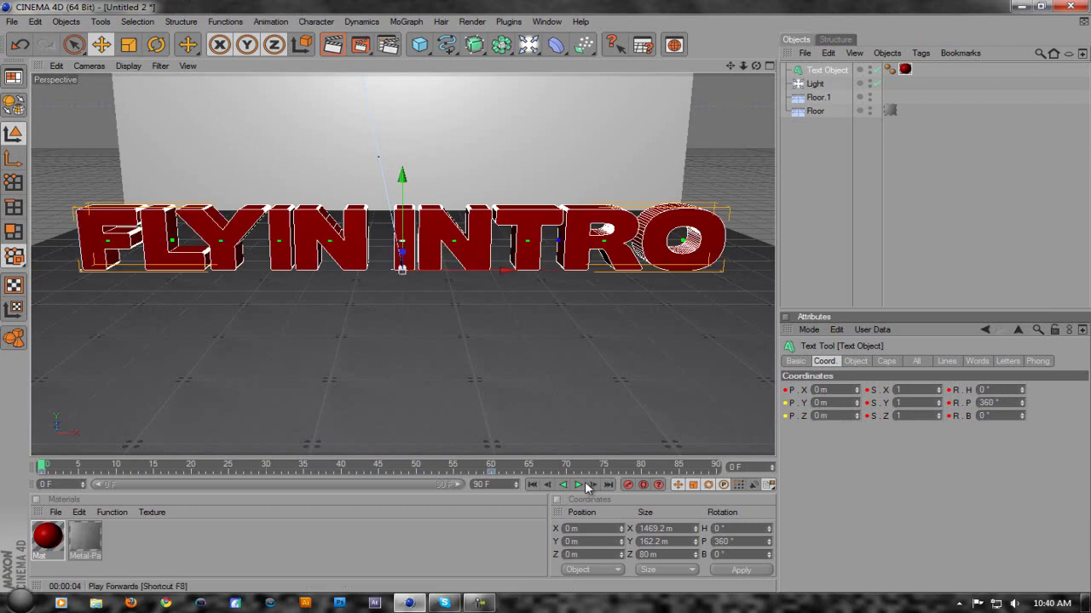
Duplicate the animated Text Object.
click(831, 72)
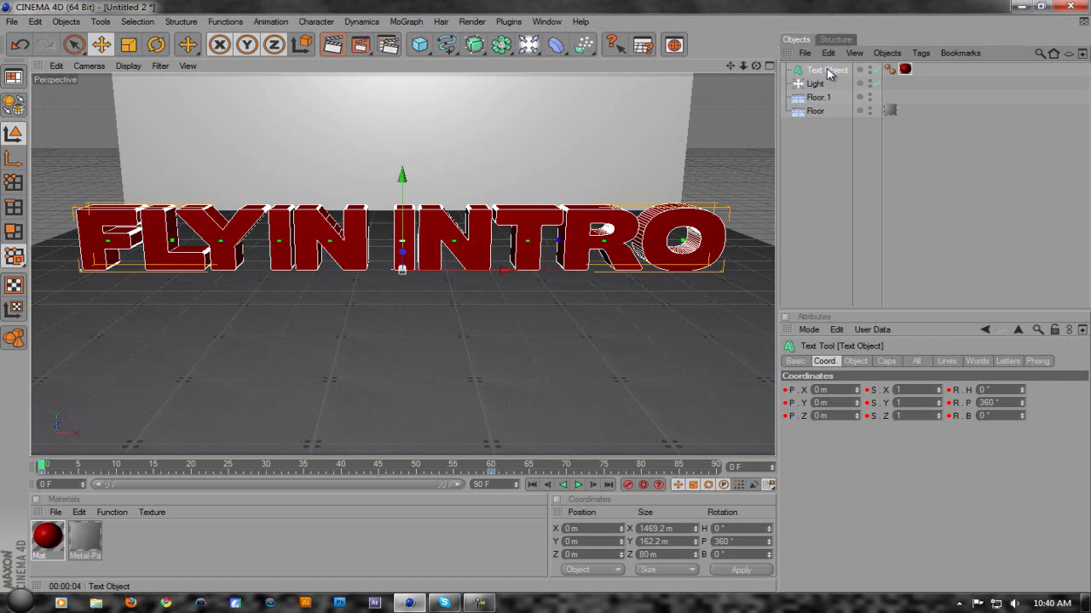
key(ctrl+c)
key(ctrl+v)
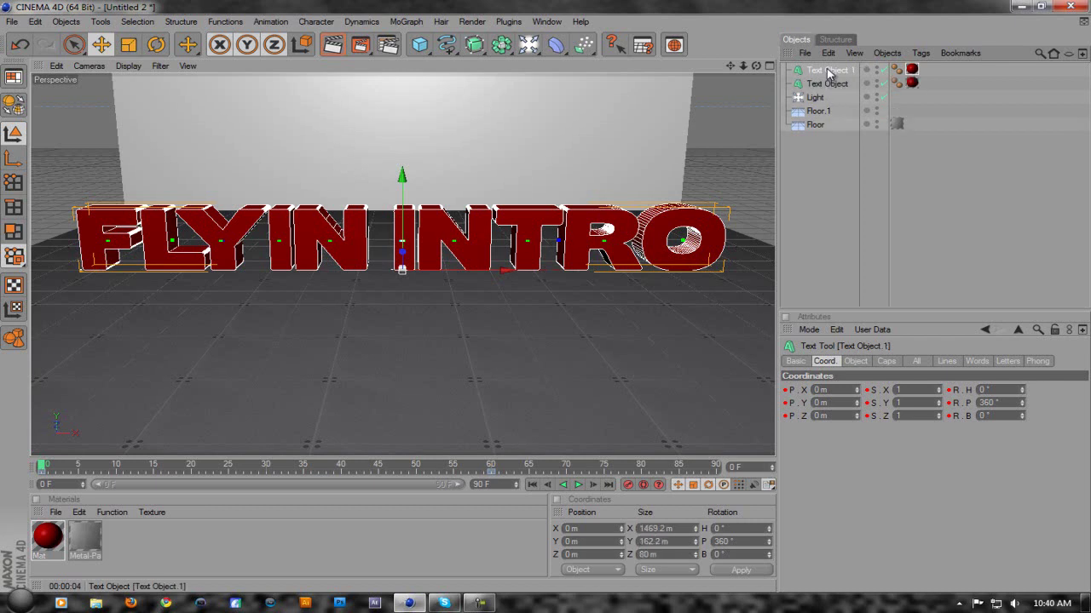
Set the duplicated text's depth to 40 and its Z position to 20 m.
click(856, 361)
double_click(856, 388)
text(40)
key(Return)
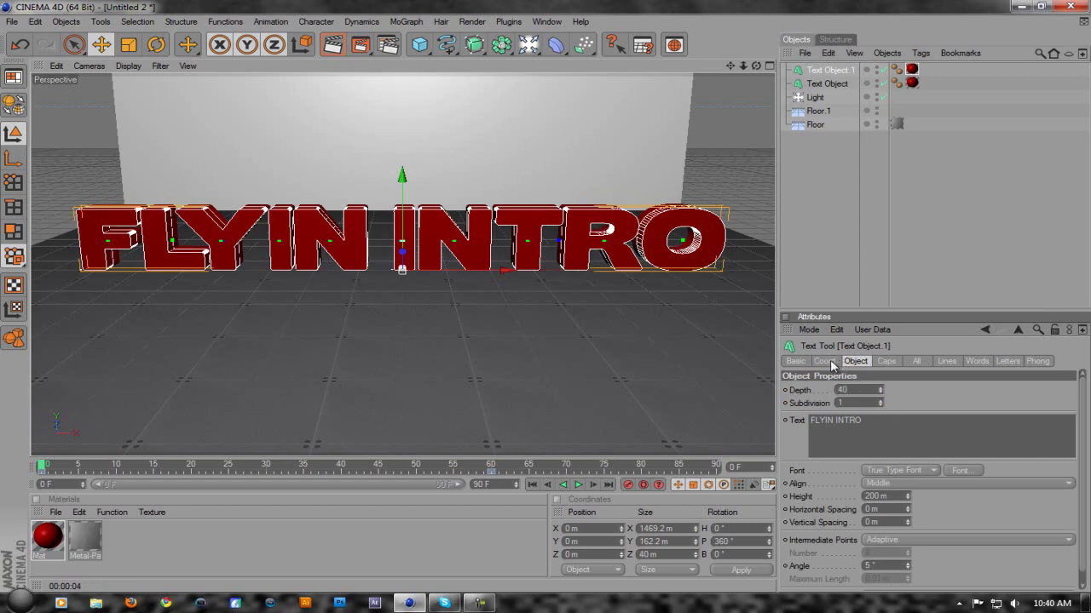
click(824, 362)
double_click(835, 415)
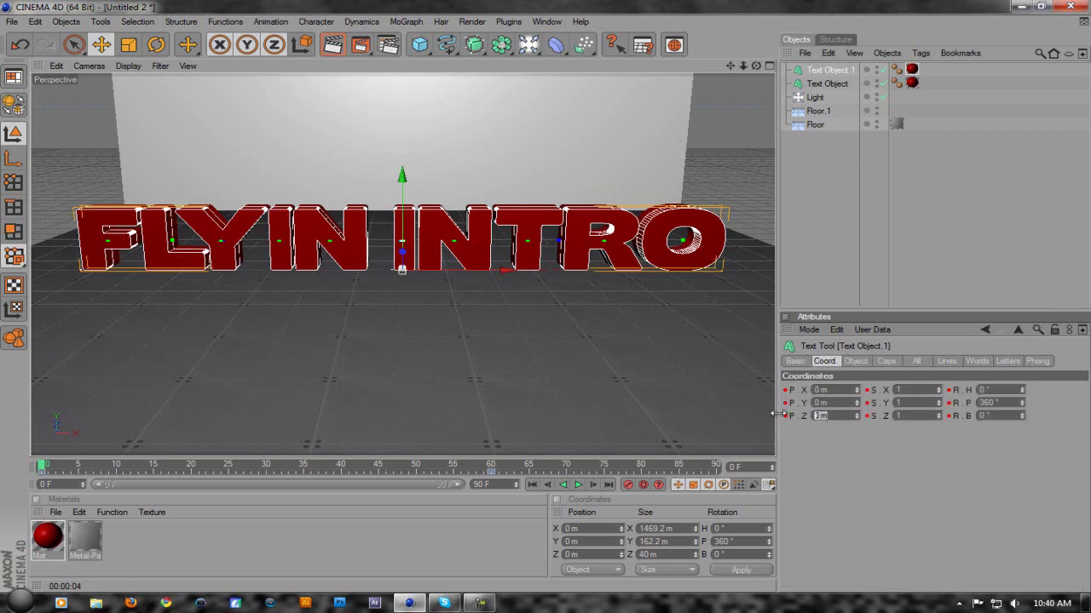
Give the duplicated text a Fillet Cap at both start and end, and render a preview.
click(886, 362)
click(881, 389)
click(883, 441)
click(883, 427)
click(885, 478)
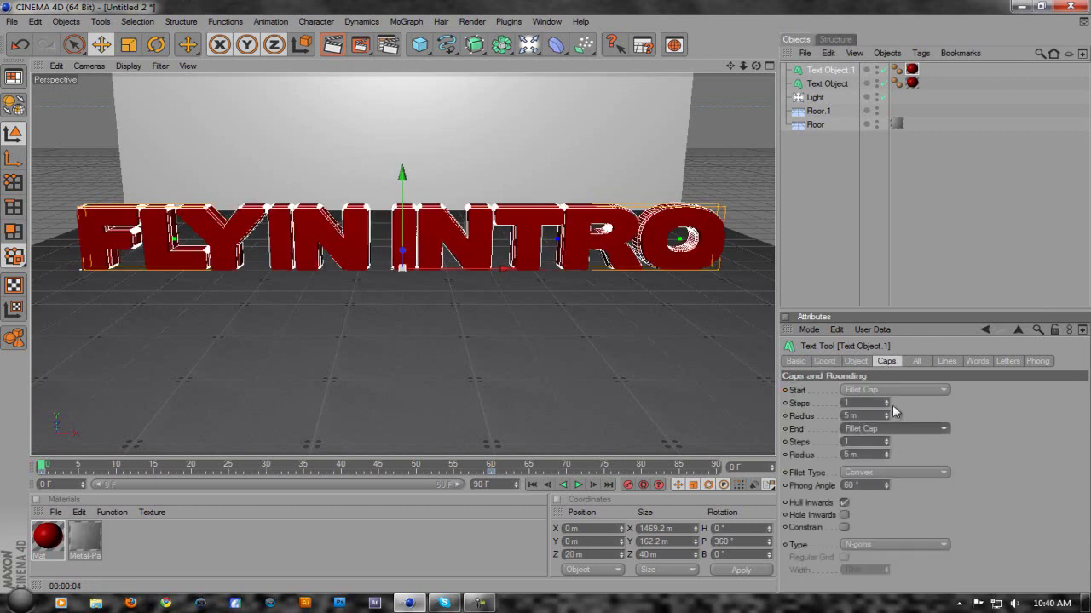
click(333, 46)
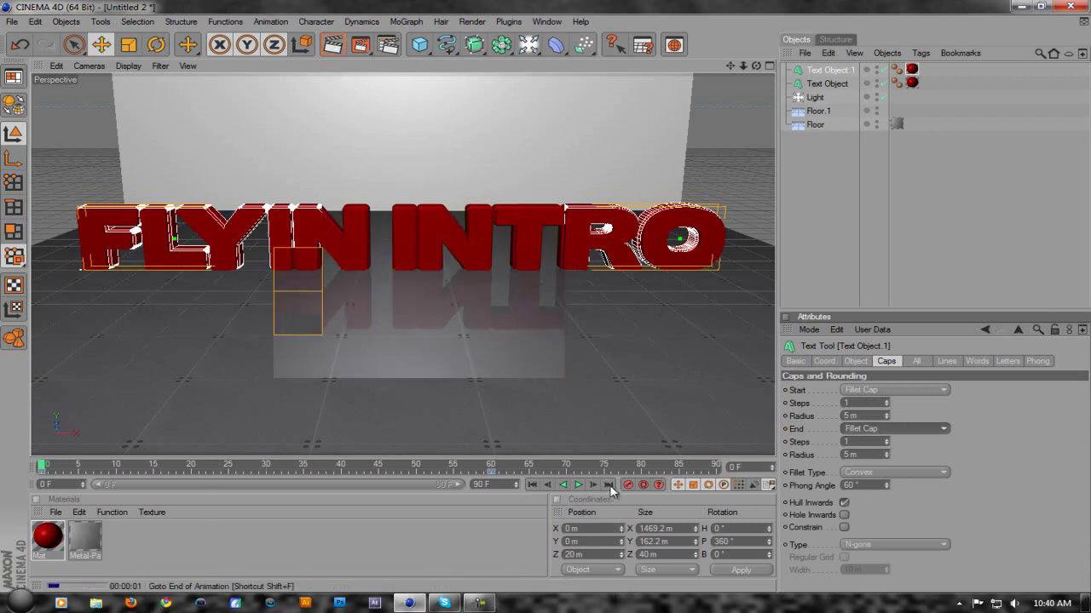
Create a new default grey material, apply it to the duplicated text, and render a preview.
double_click(251, 554)
drag(47, 537, 911, 69)
click(333, 46)
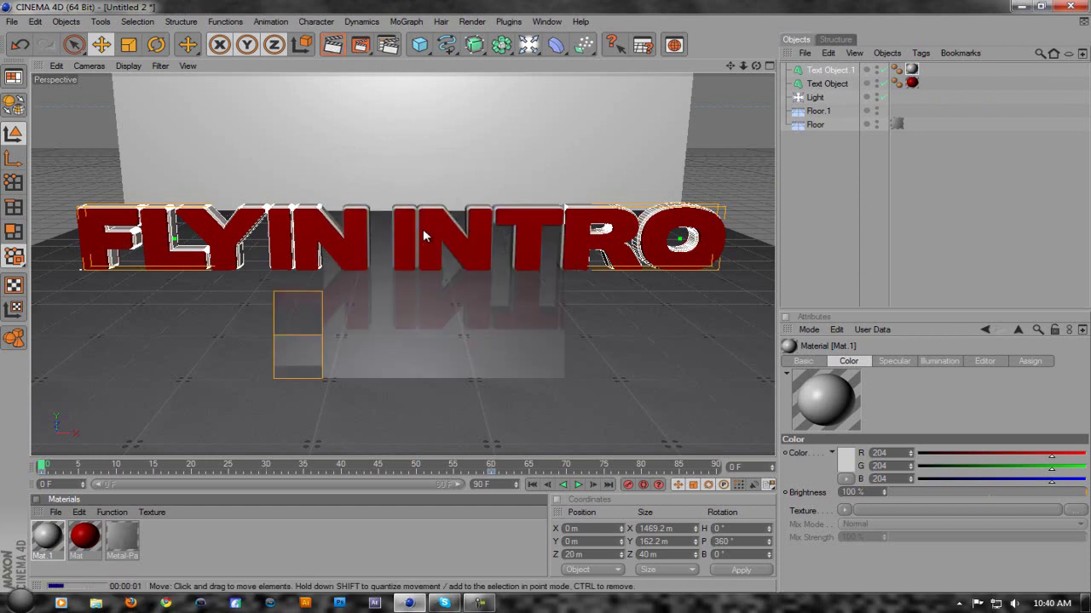
Group the two text objects under a null object.
click(828, 72)
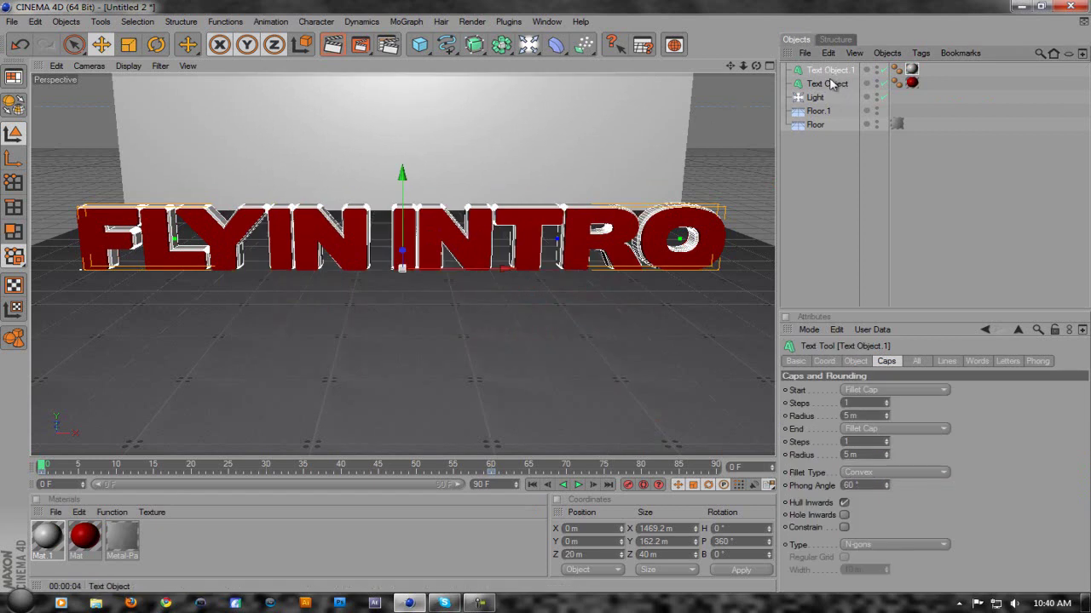
shift+click(834, 84)
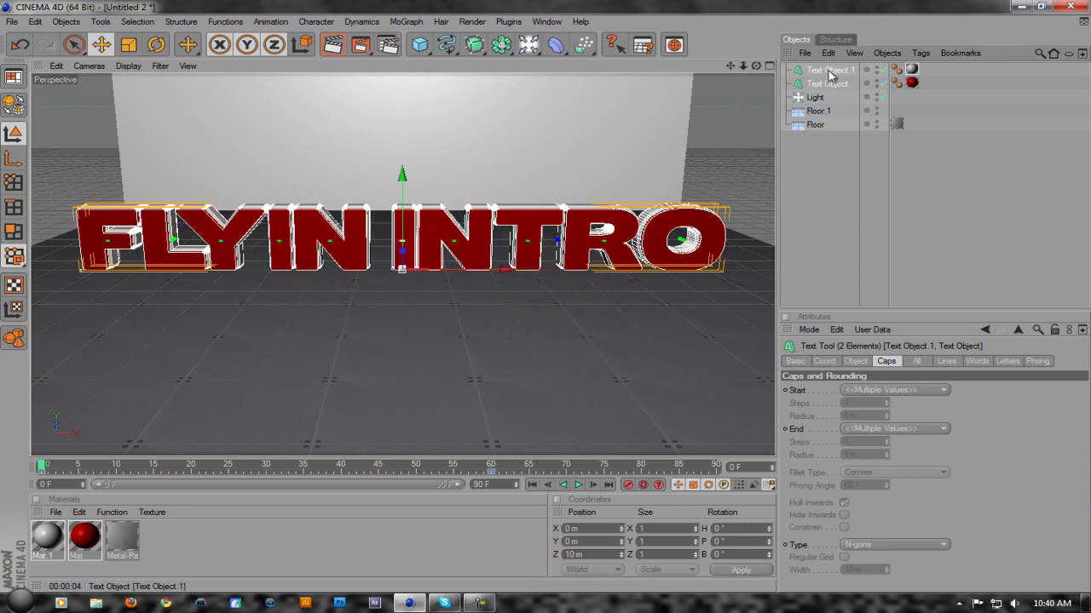
key(alt+g)
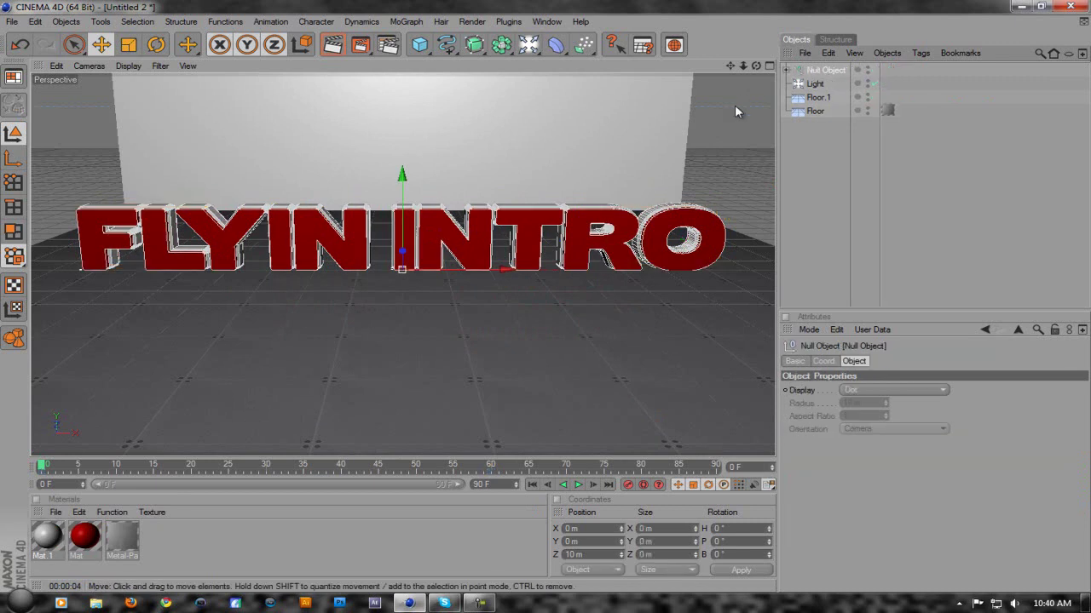
Raise the text group slightly above the metal floor, to a Y position of about 7.7 m.
scroll(558, 184, up, 3)
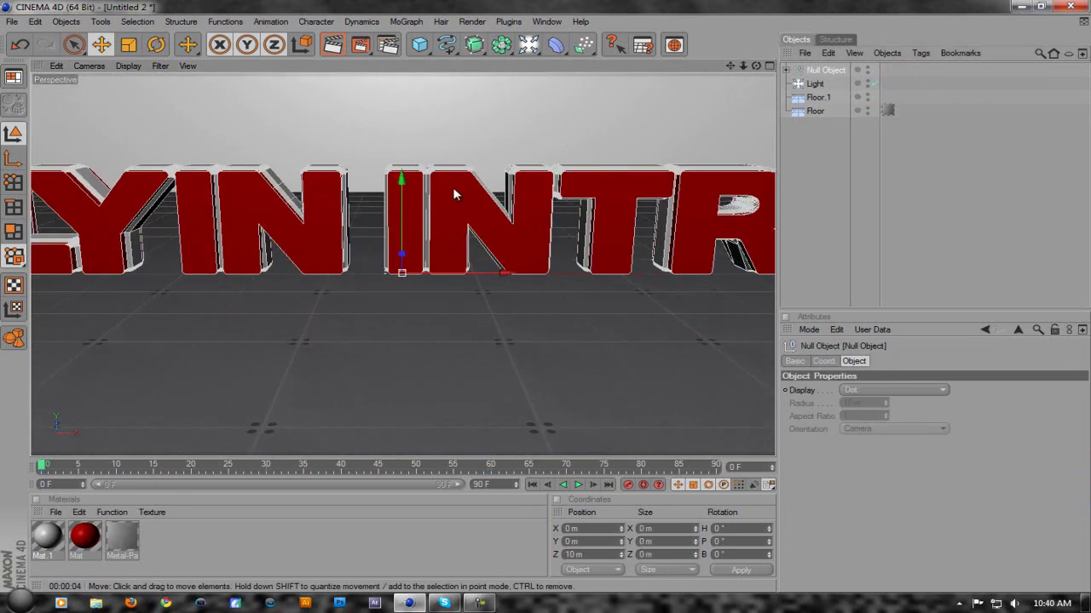
scroll(452, 188, down, 2)
drag(406, 199, 406, 193)
drag(755, 65, 545, 299)
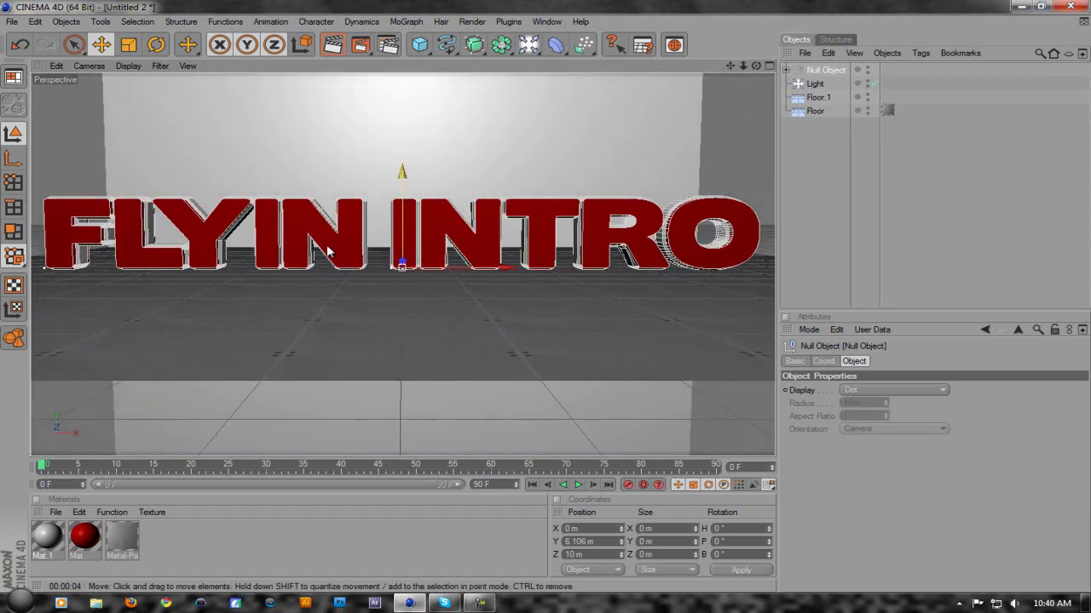
drag(404, 224, 545, 295)
drag(756, 66, 736, 103)
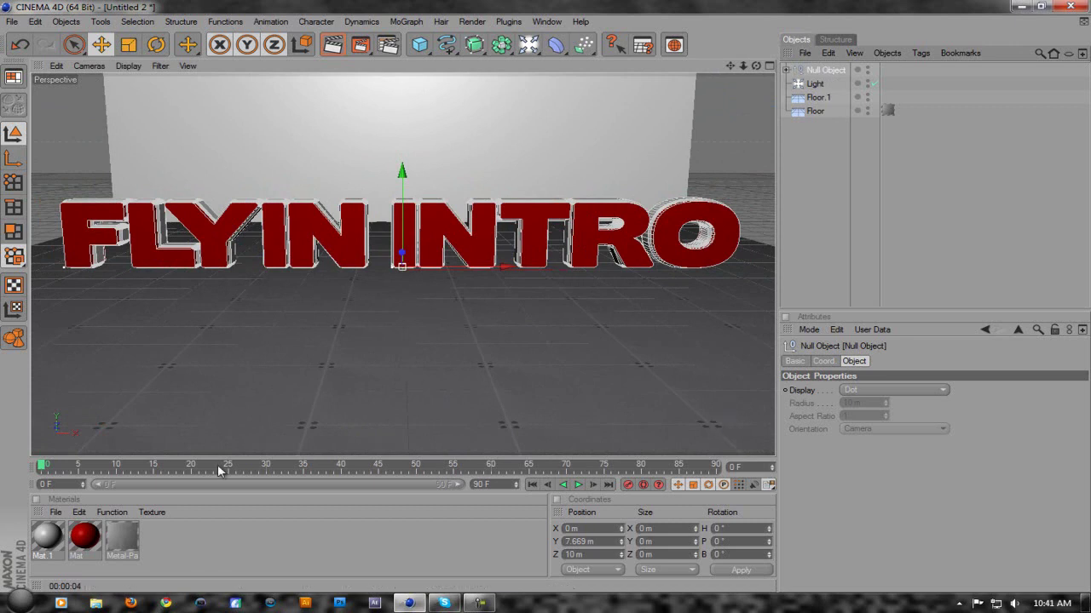
Scrub the animation and examine the keyframes and coordinates of the null and both text objects.
mouse_move(44, 469)
mouse_down()
mouse_move(253, 469)
mouse_move(39, 470)
mouse_up()
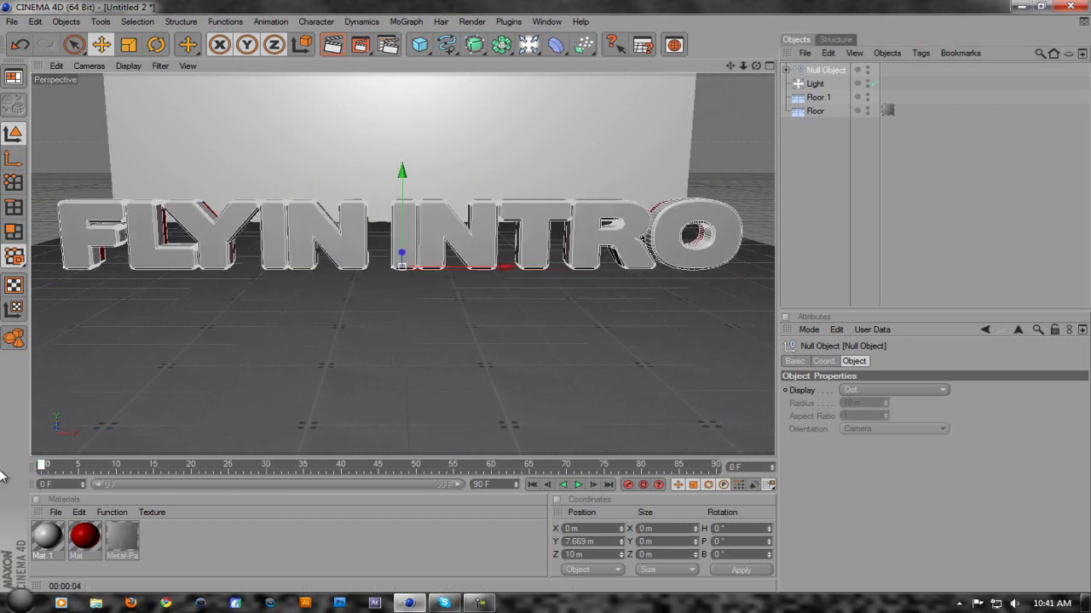
click(785, 70)
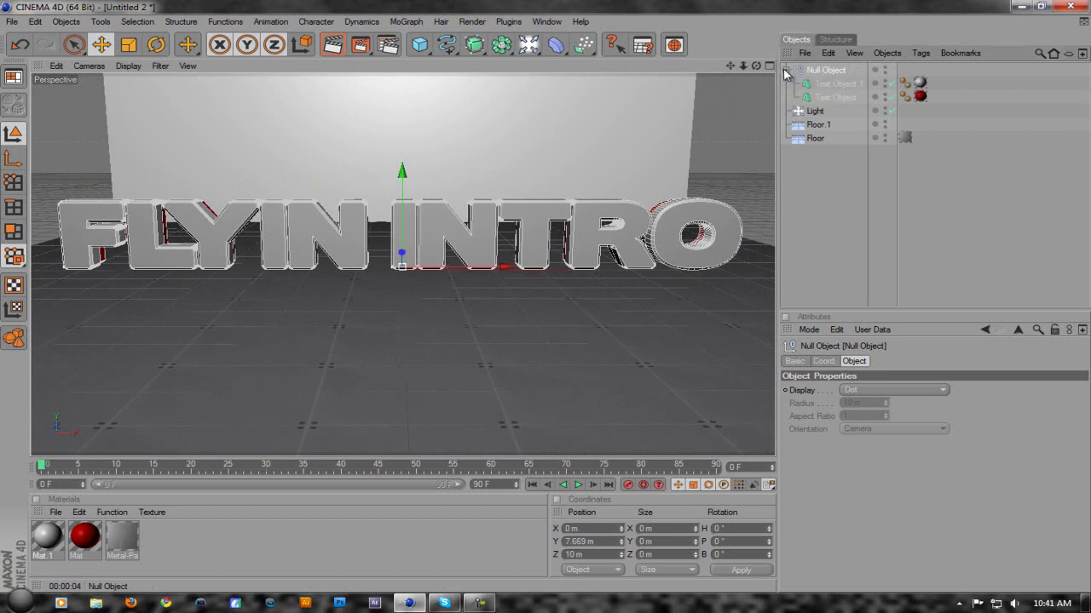
click(828, 98)
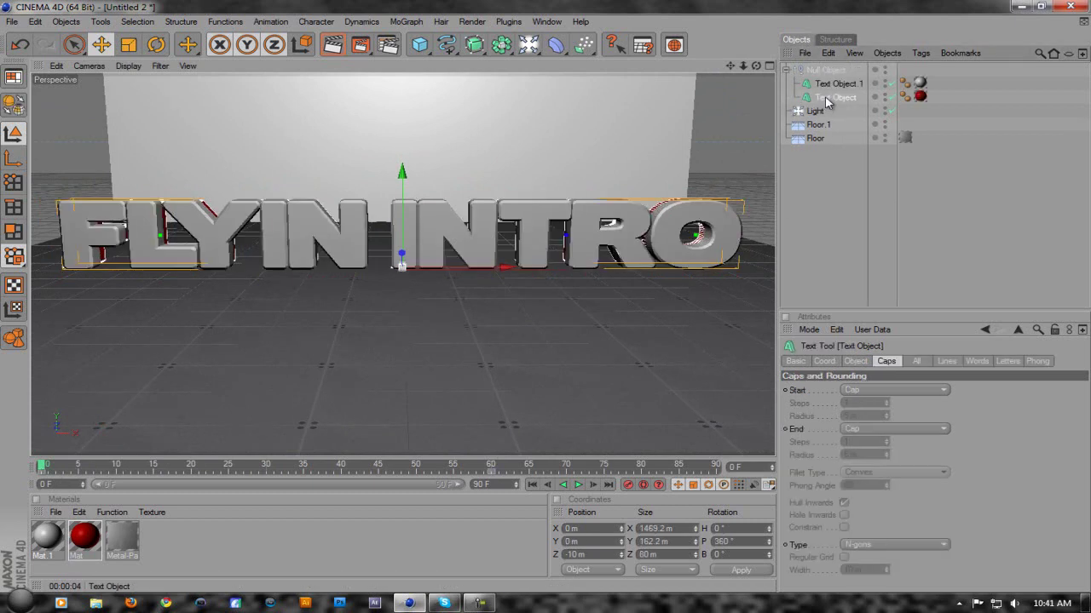
click(492, 474)
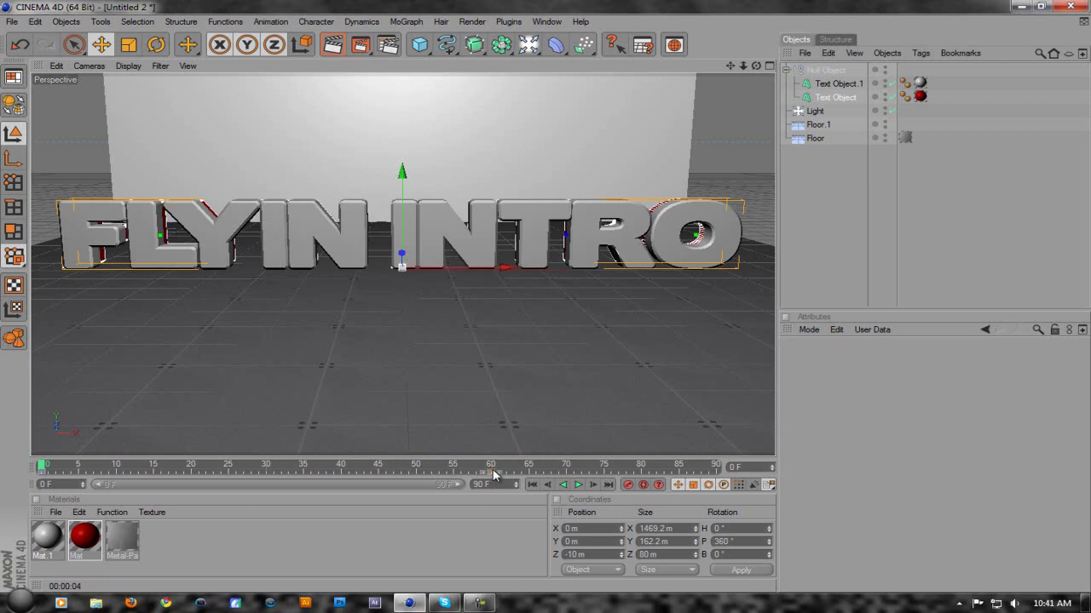
click(824, 69)
key(ctrl+r)
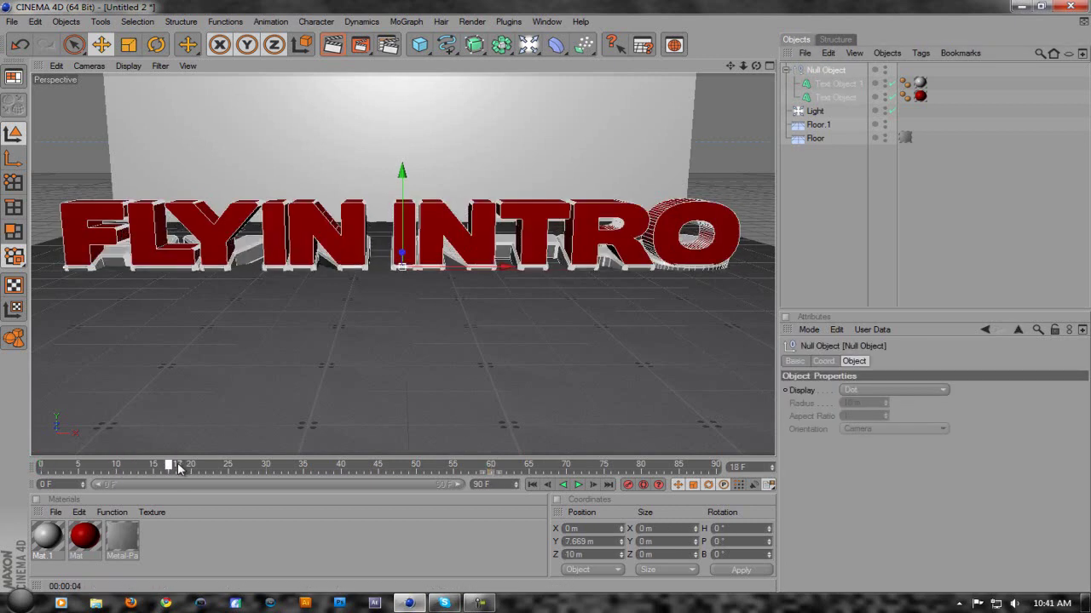
click(837, 84)
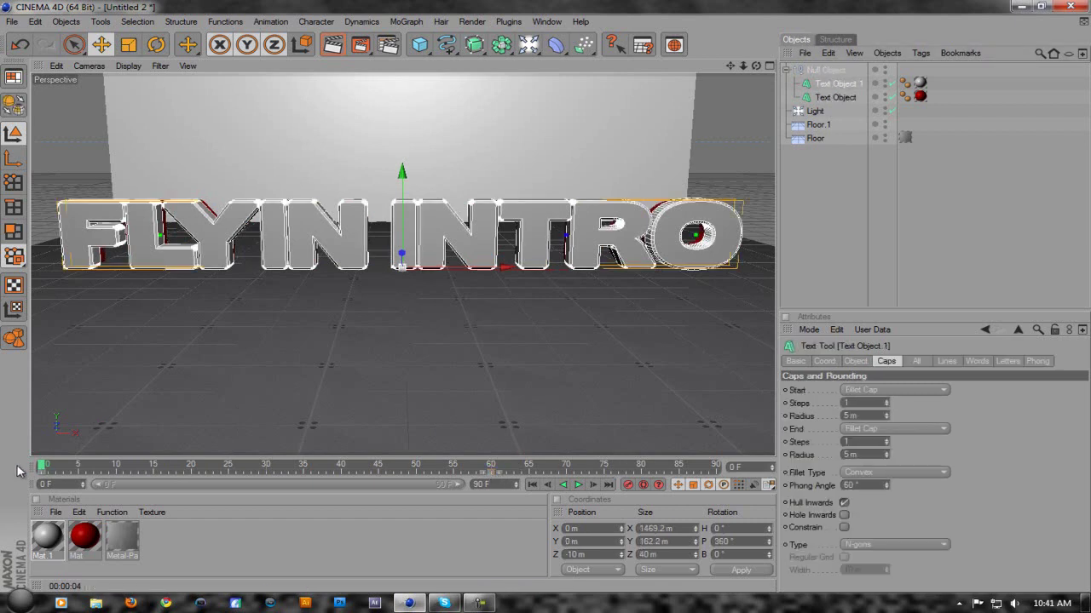
click(825, 70)
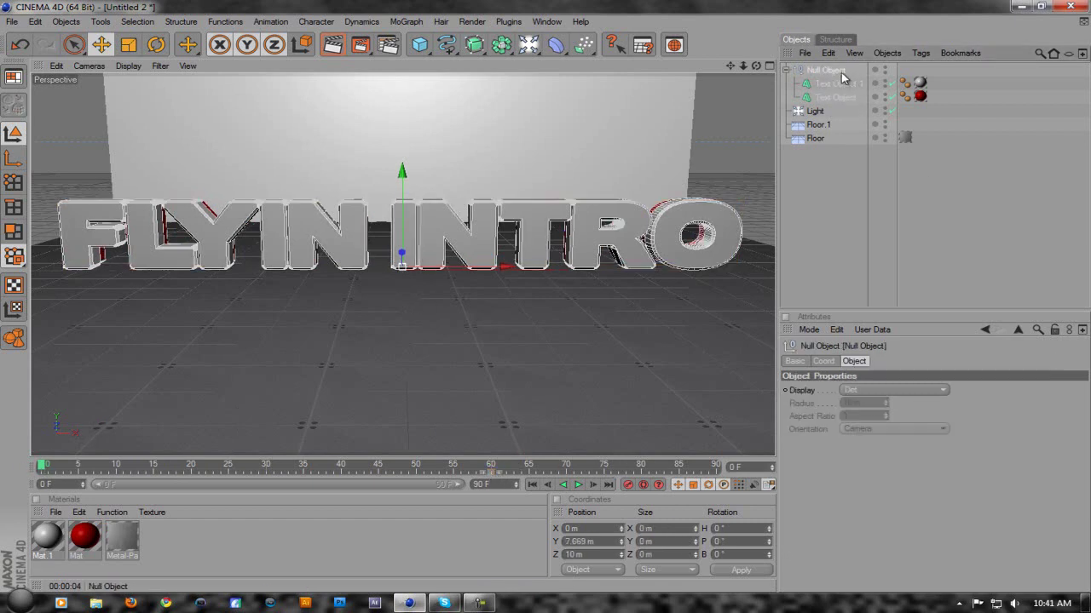
mouse_move(43, 467)
mouse_down()
mouse_move(390, 466)
mouse_move(42, 465)
mouse_up()
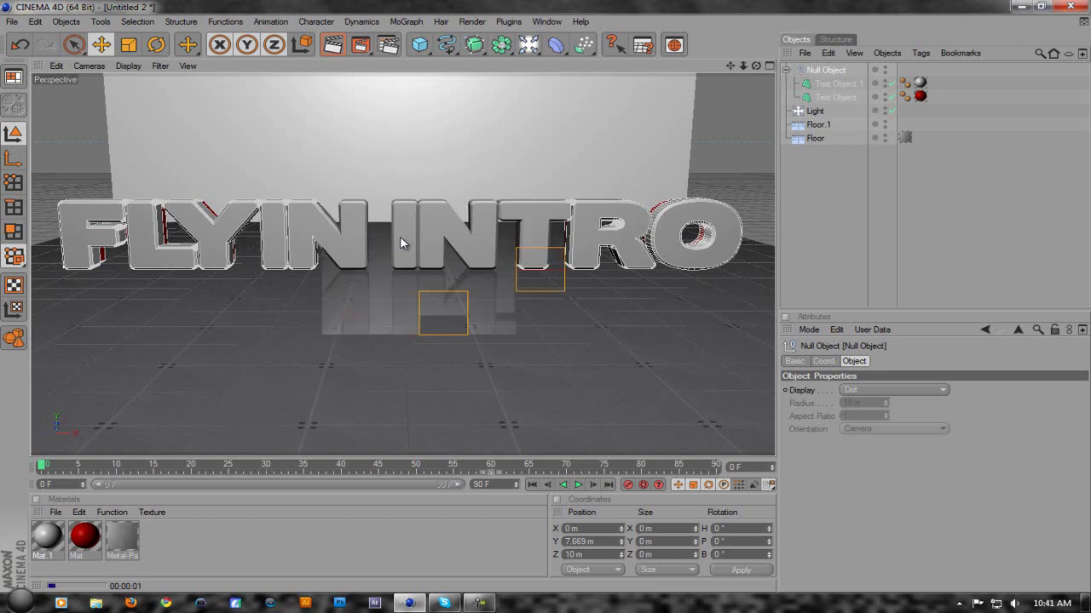
key(Escape)
click(837, 85)
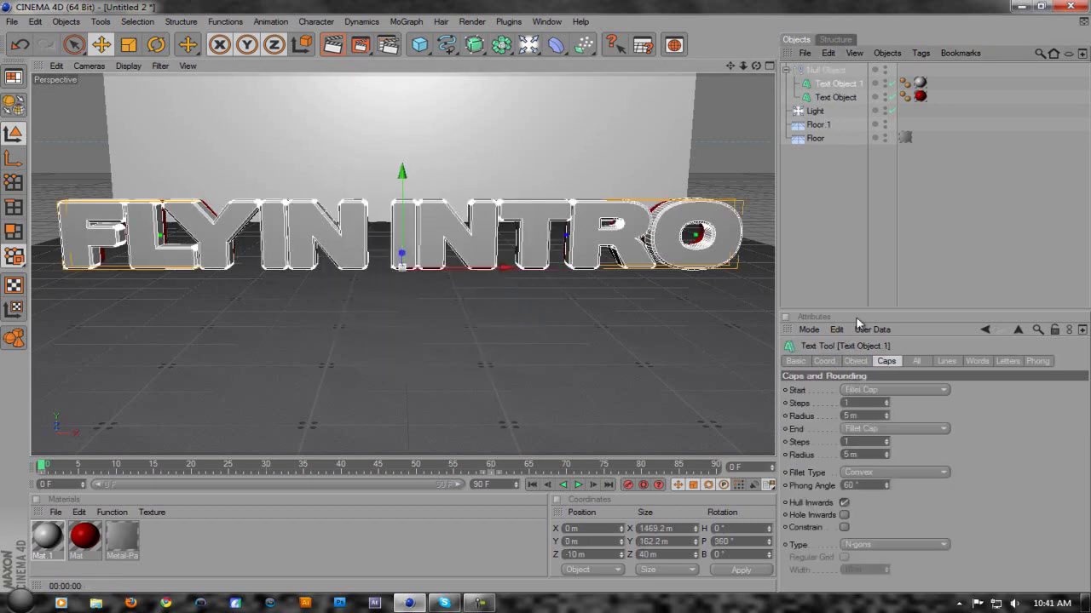
click(824, 360)
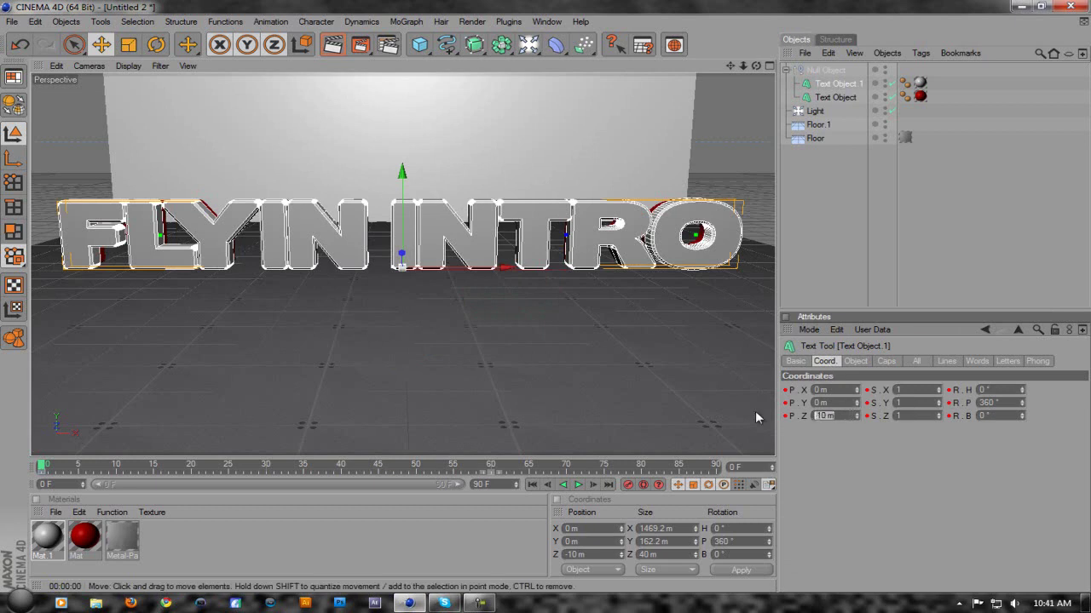
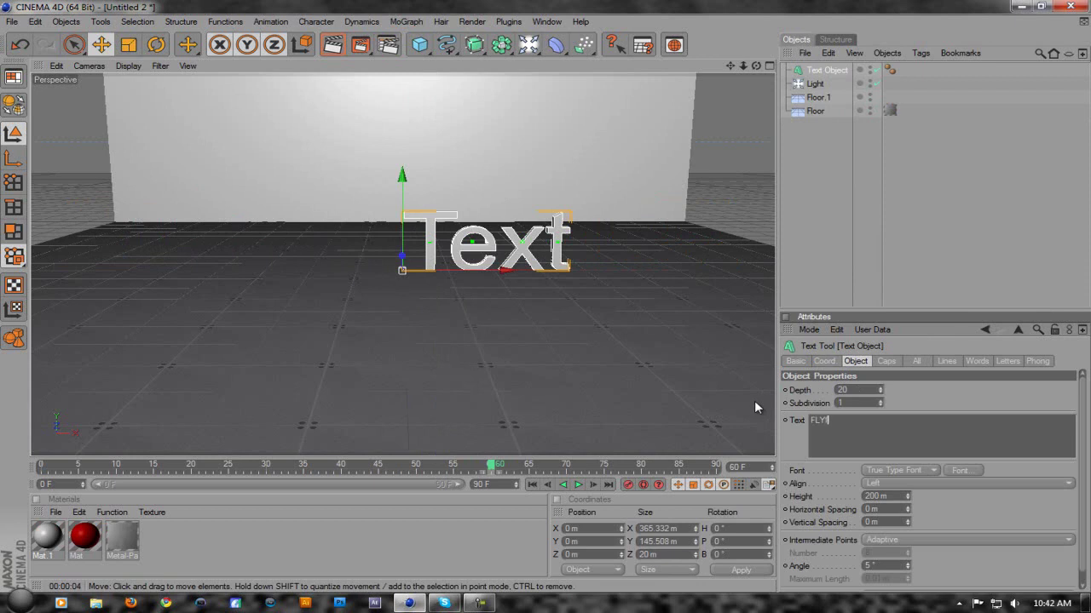
Complete the new text object's wording as FLYIN INTRO, with a depth of 80 and Middle alignment.
click(848, 389)
text(80)
key(Return)
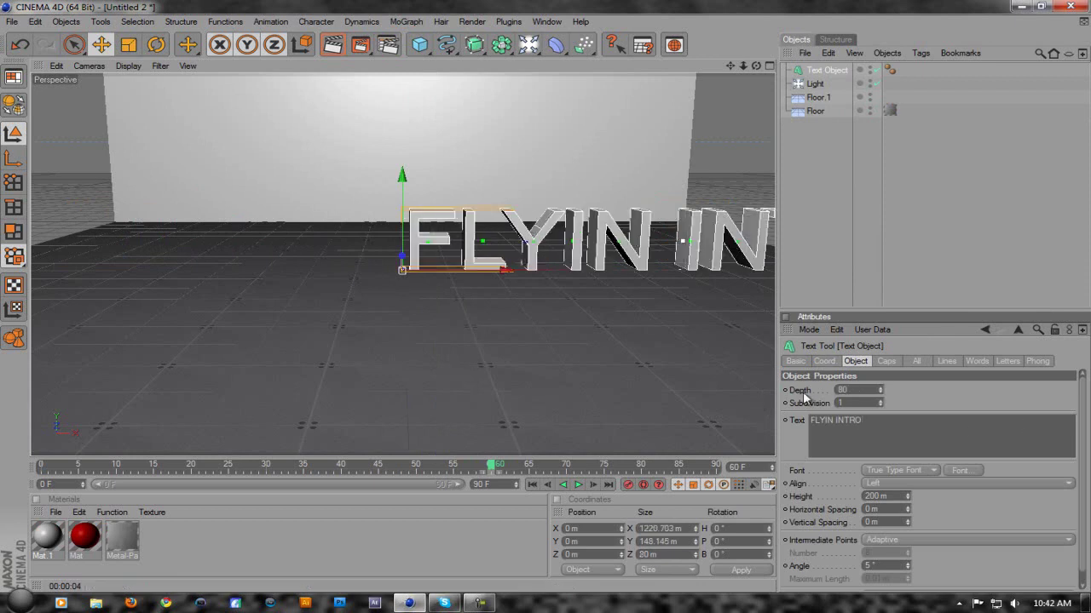
click(908, 483)
click(891, 508)
Change the text's font to BorisBlackBloxx.
click(960, 471)
scroll(76, 198, down, 2)
scroll(77, 203, down, 1)
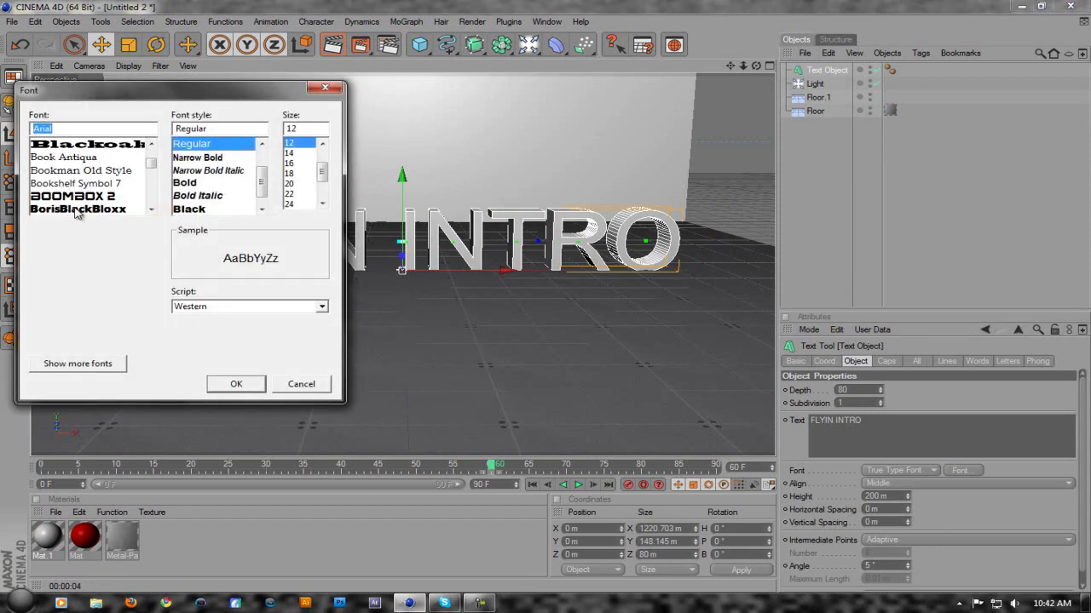
click(85, 209)
click(236, 384)
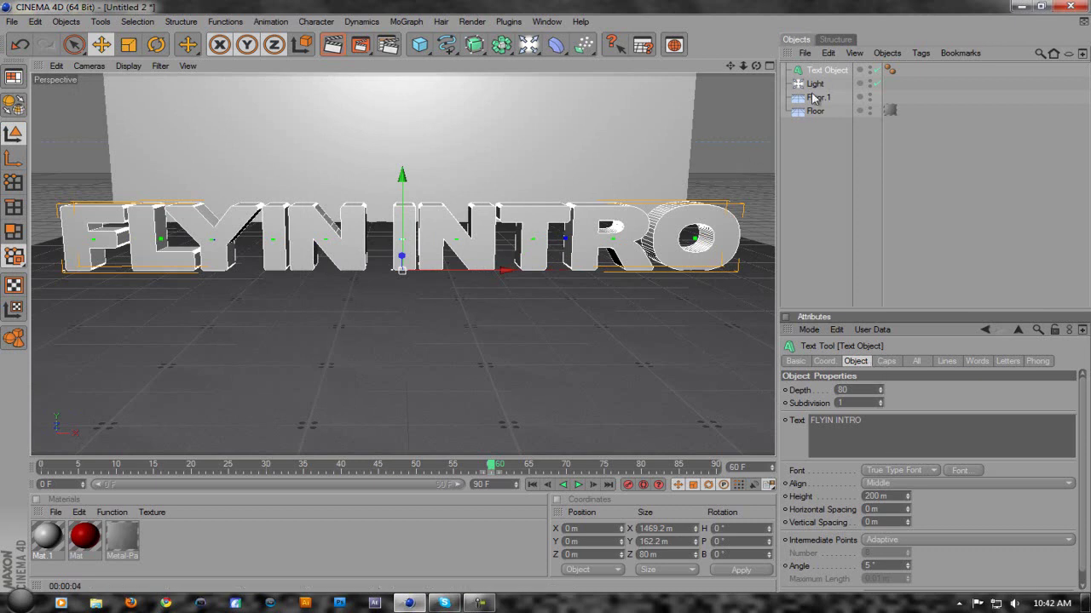
Duplicate the FLYIN INTRO text and give the copy a depth of 40 and a Z position of 20 m.
key(ctrl+c)
key(ctrl+v)
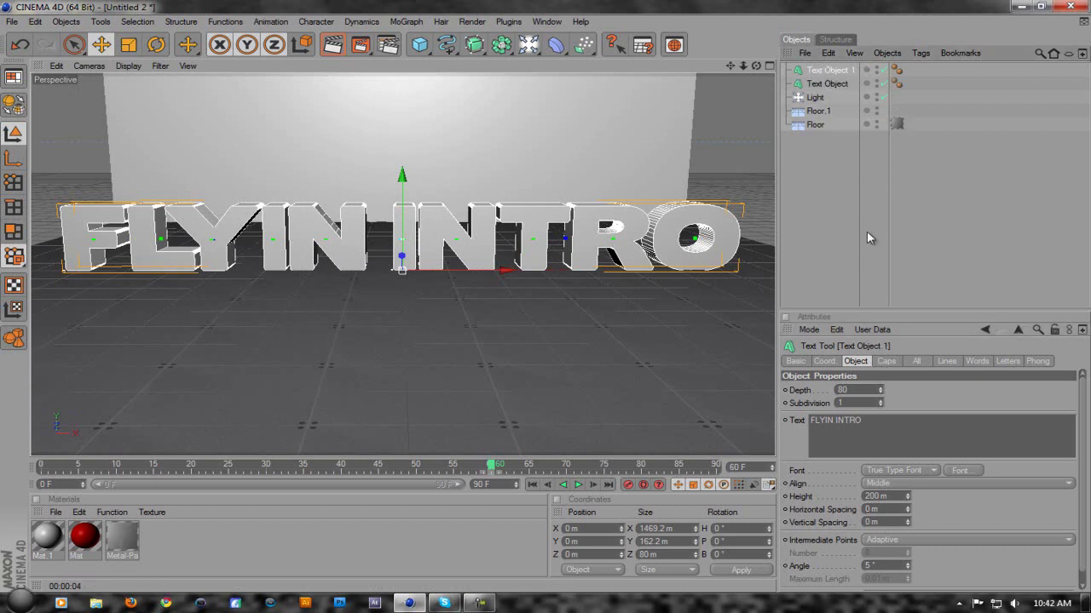
double_click(853, 389)
text(40)
key(Return)
click(823, 361)
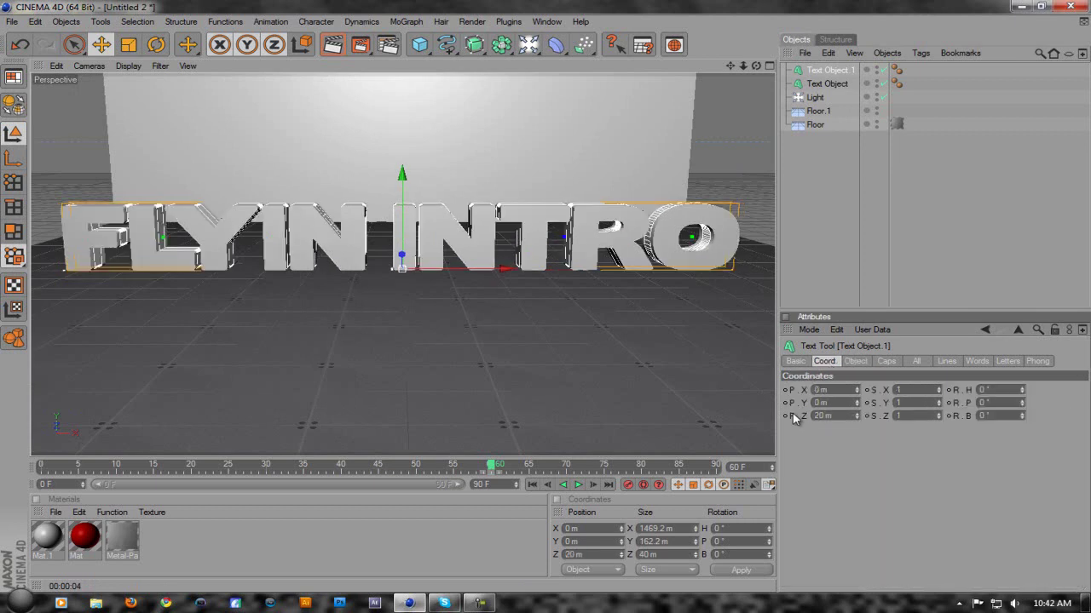
Set both the start and end caps of the copied text to Fillet Cap.
click(885, 363)
click(886, 389)
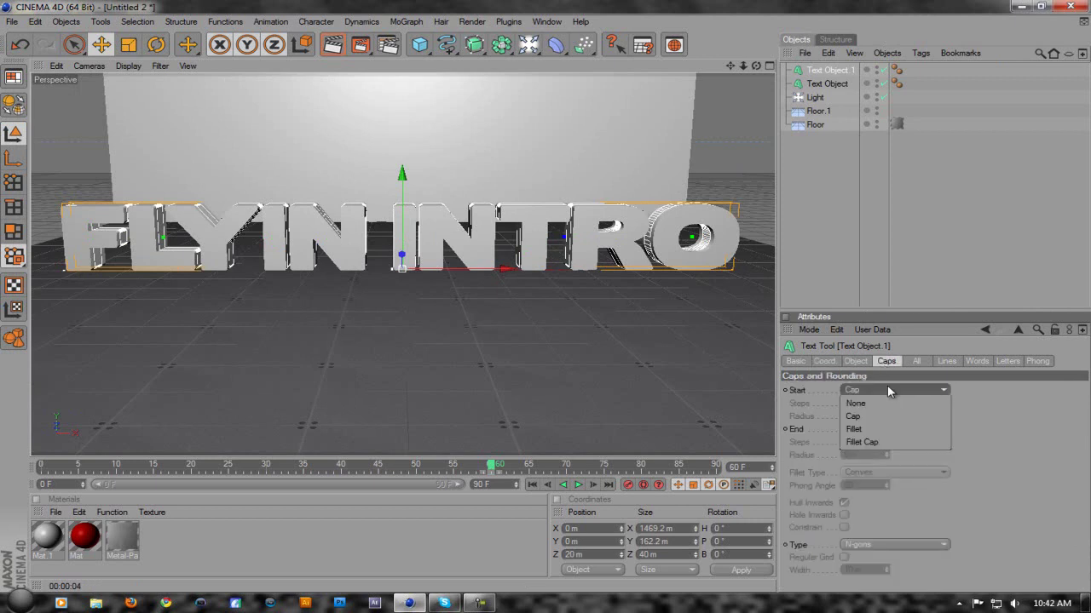
click(888, 440)
click(887, 430)
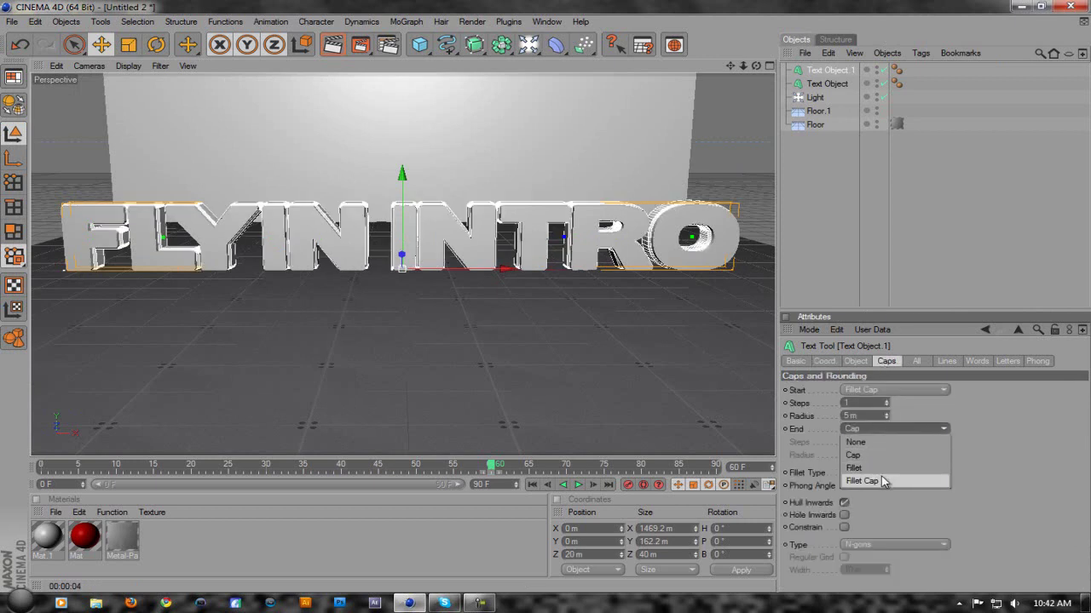
click(885, 481)
Apply the red material to the original text and grey Mat.1 to the copy, and group both text objects under a null.
drag(75, 527, 360, 251)
drag(49, 535, 374, 232)
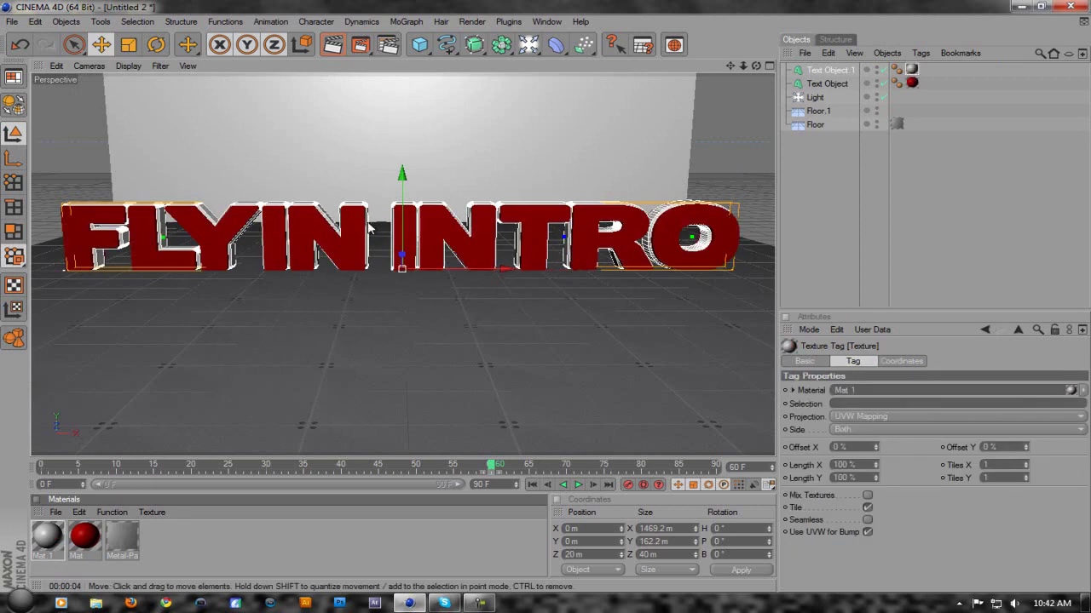
ctrl+click(828, 83)
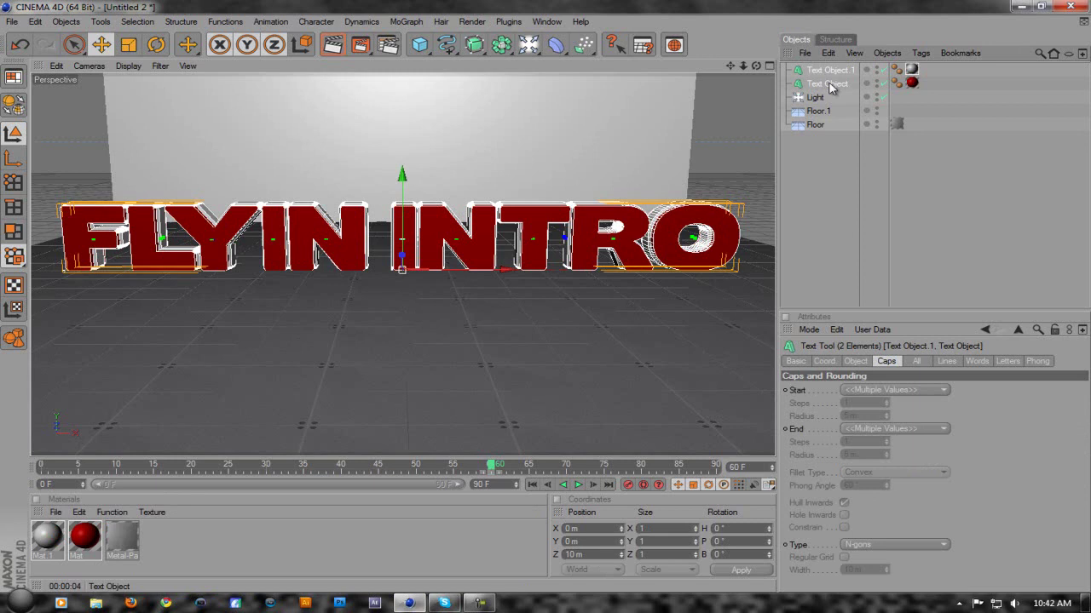
key(alt+g)
Raise the text group just above the floor, to a Y position of about 9.3 m.
scroll(549, 200, up, 4)
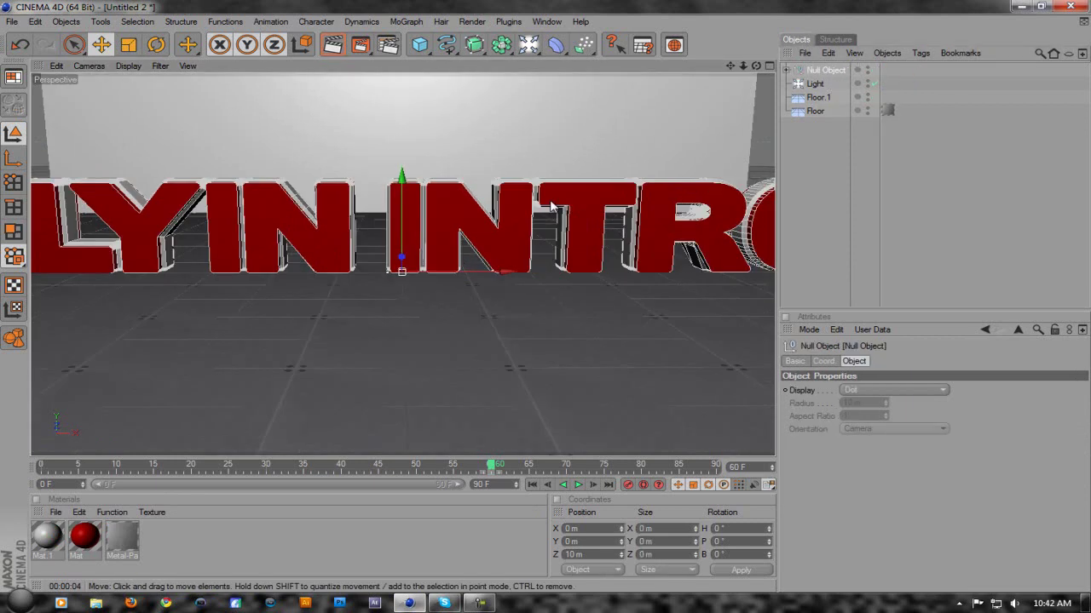
scroll(450, 214, up, 3)
drag(404, 223, 406, 213)
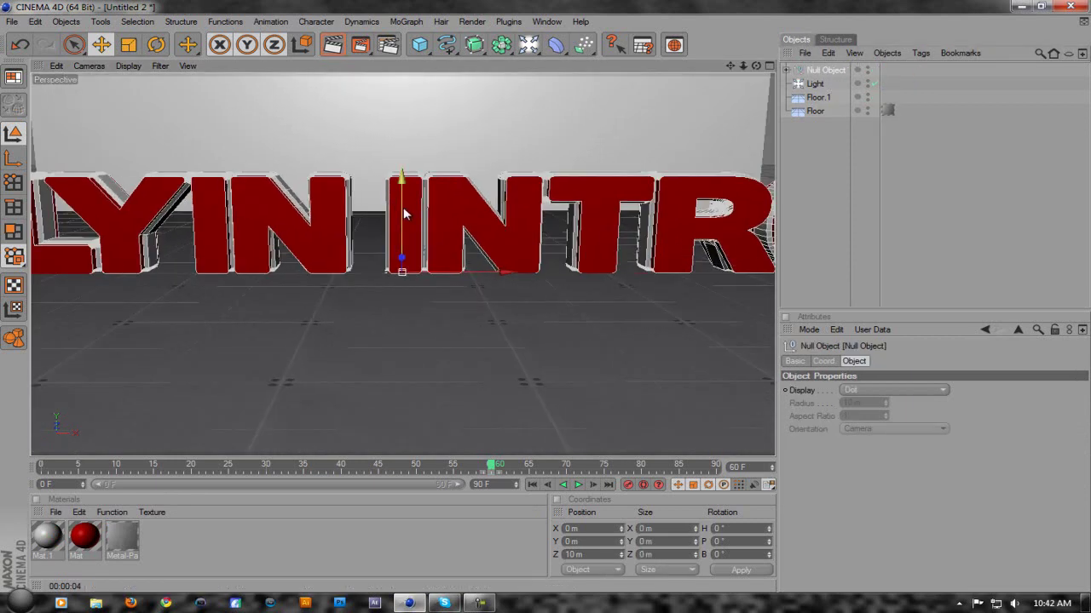
scroll(460, 205, down, 3)
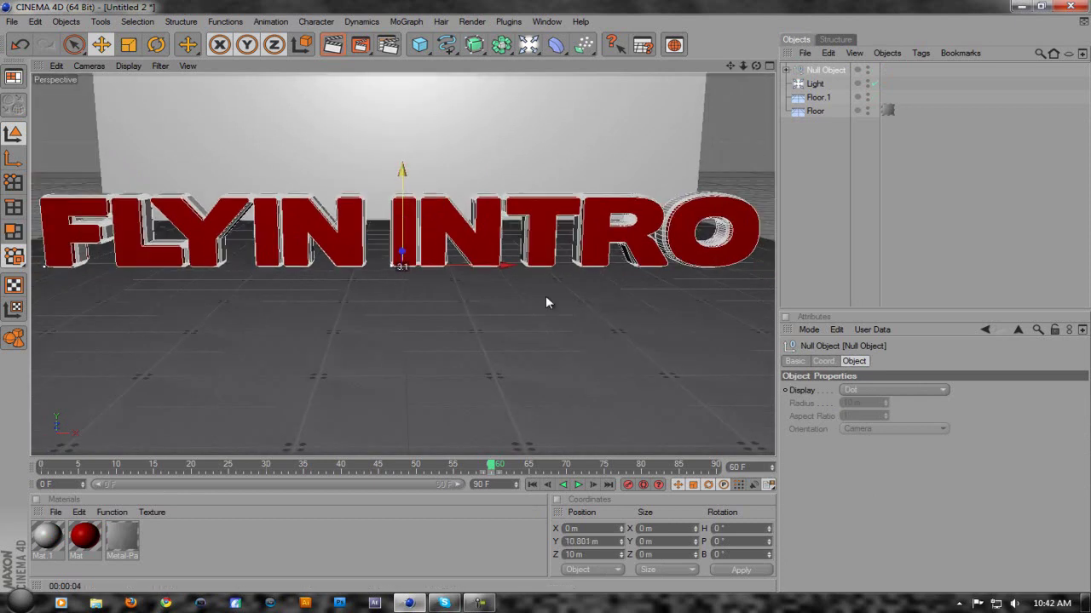
drag(404, 213, 405, 213)
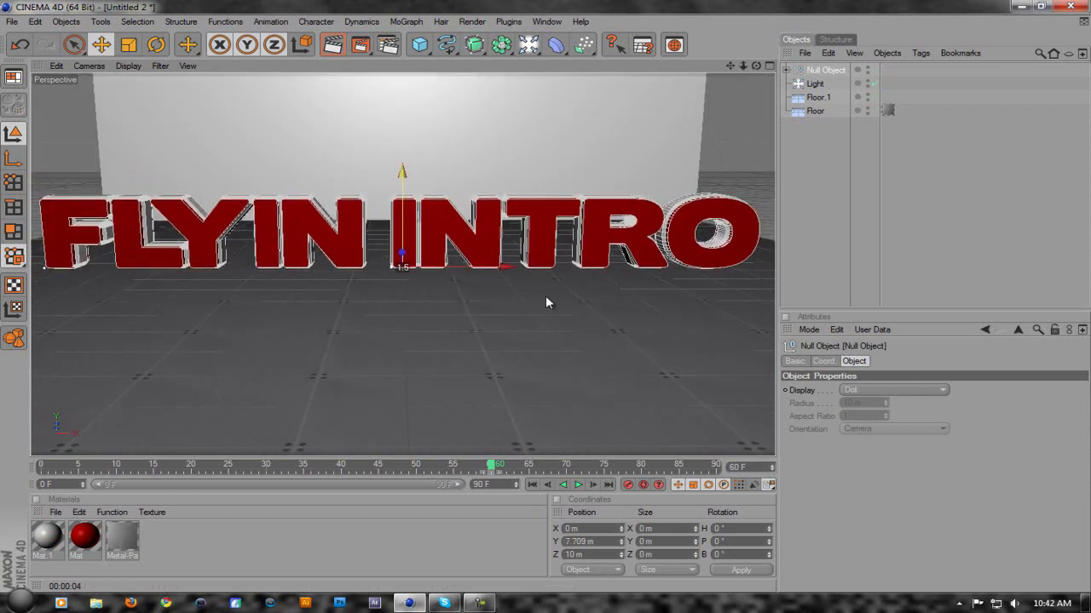
drag(405, 225, 406, 219)
scroll(426, 207, down, 3)
scroll(428, 204, up, 1)
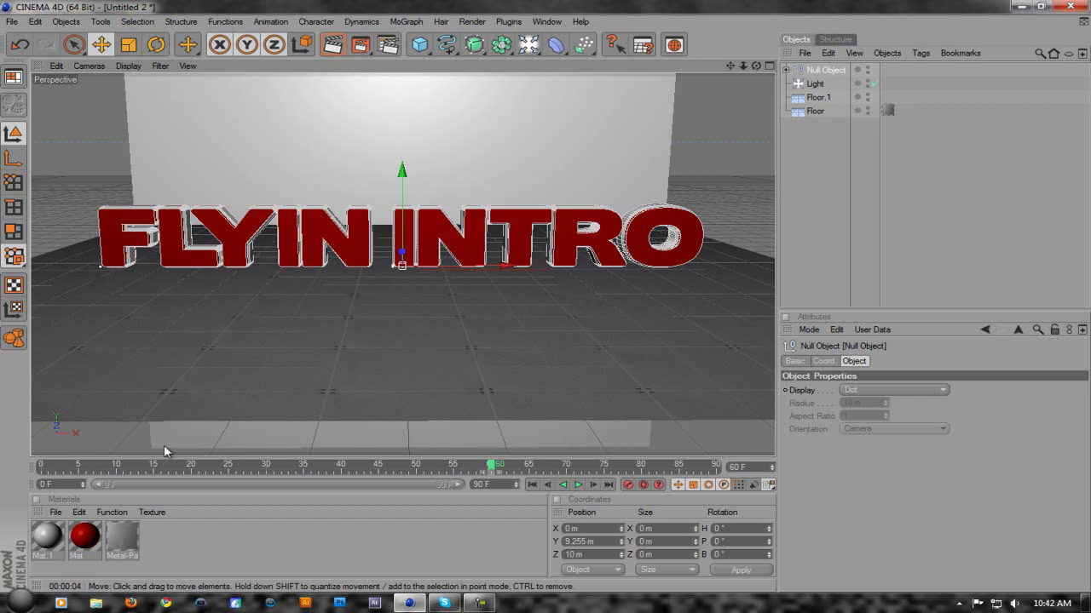
Record a keyframe for the text group at frame 60.
mouse_move(494, 469)
mouse_down()
mouse_move(297, 466)
mouse_move(493, 467)
mouse_up()
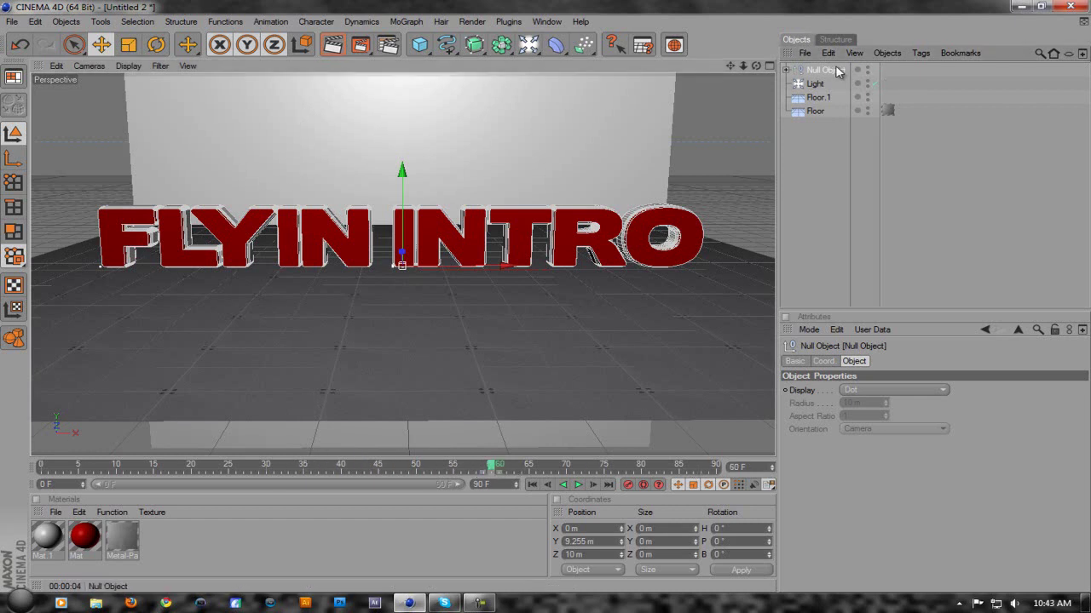
click(627, 485)
At frame 0, rotate the text group 360° in pitch.
drag(501, 471, 41, 465)
click(156, 45)
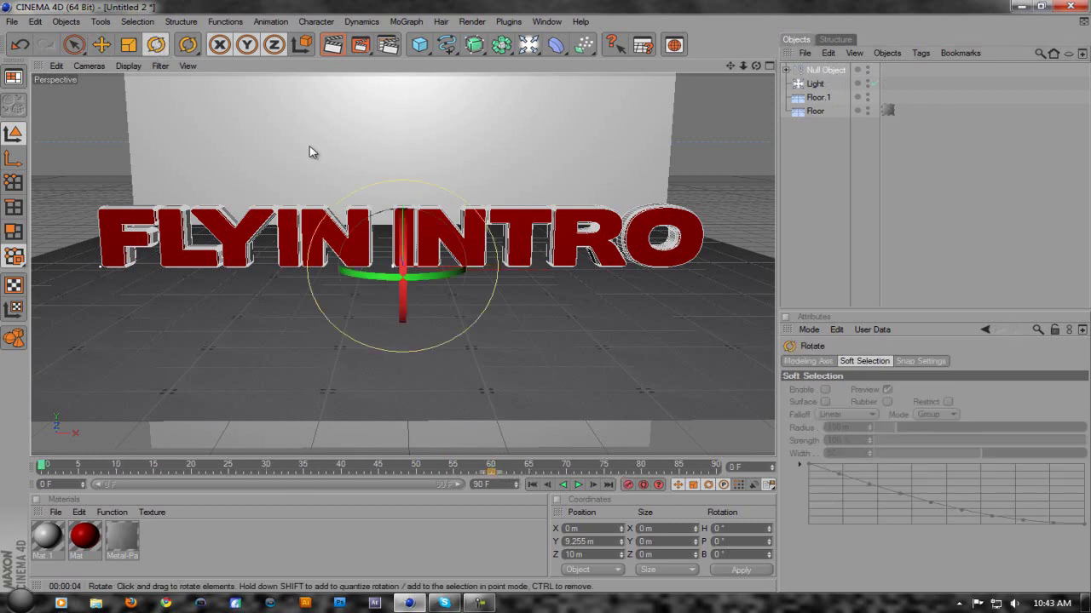
drag(405, 224, 413, 474)
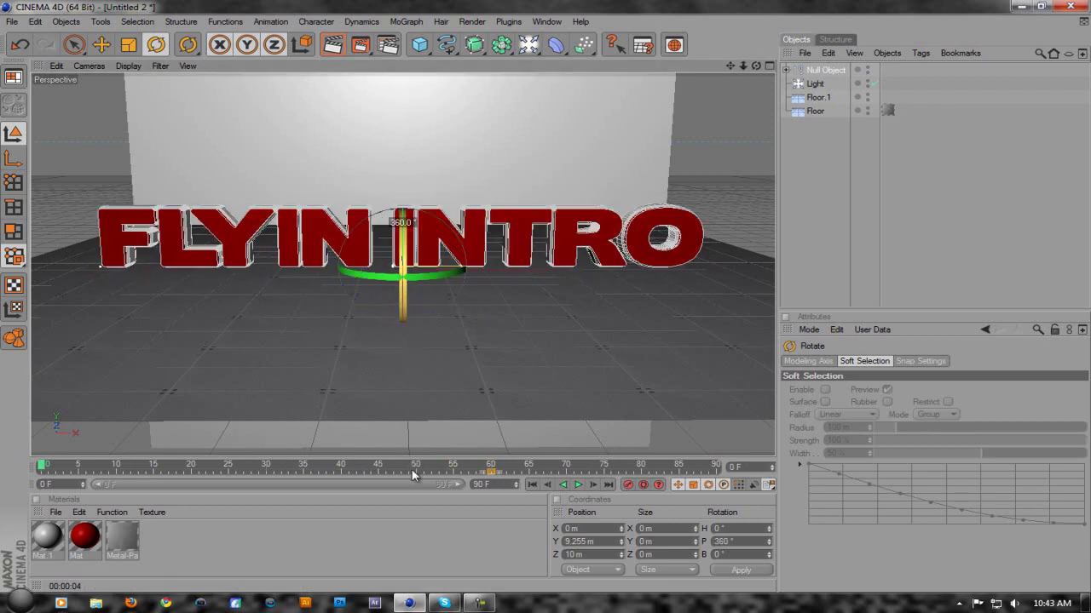
At frame 0, place the text group at Y 500 m and Z -2000 m and record a keyframe there.
click(101, 44)
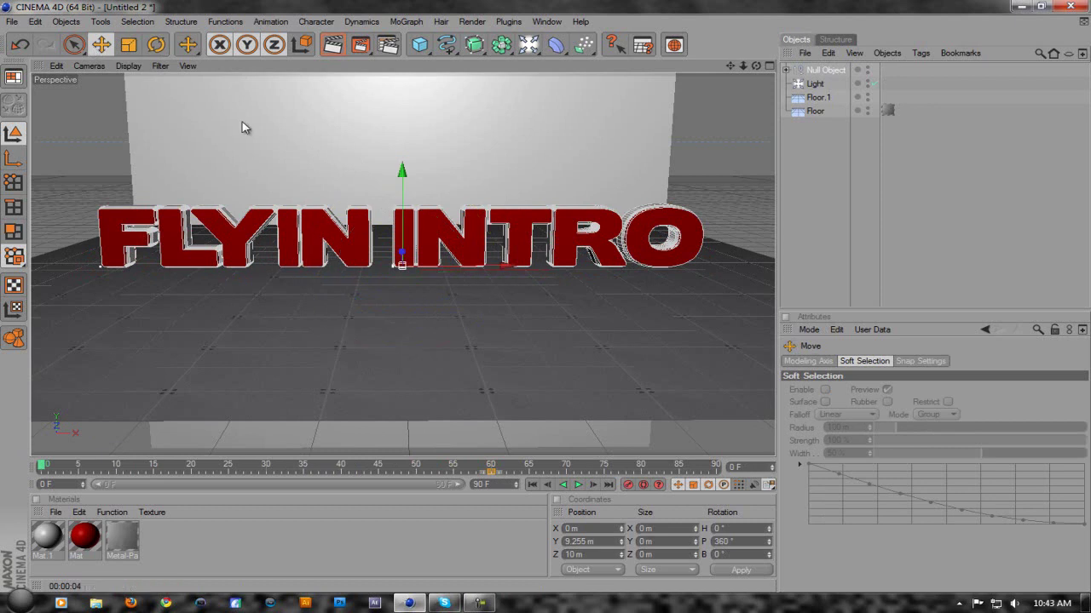
click(402, 256)
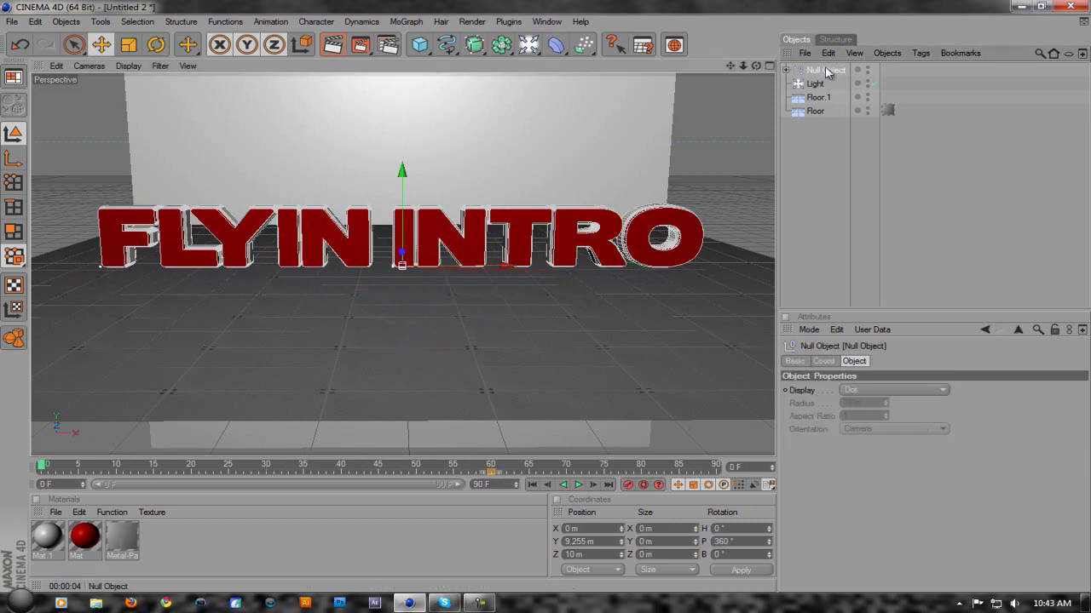
click(823, 360)
double_click(831, 402)
text(500)
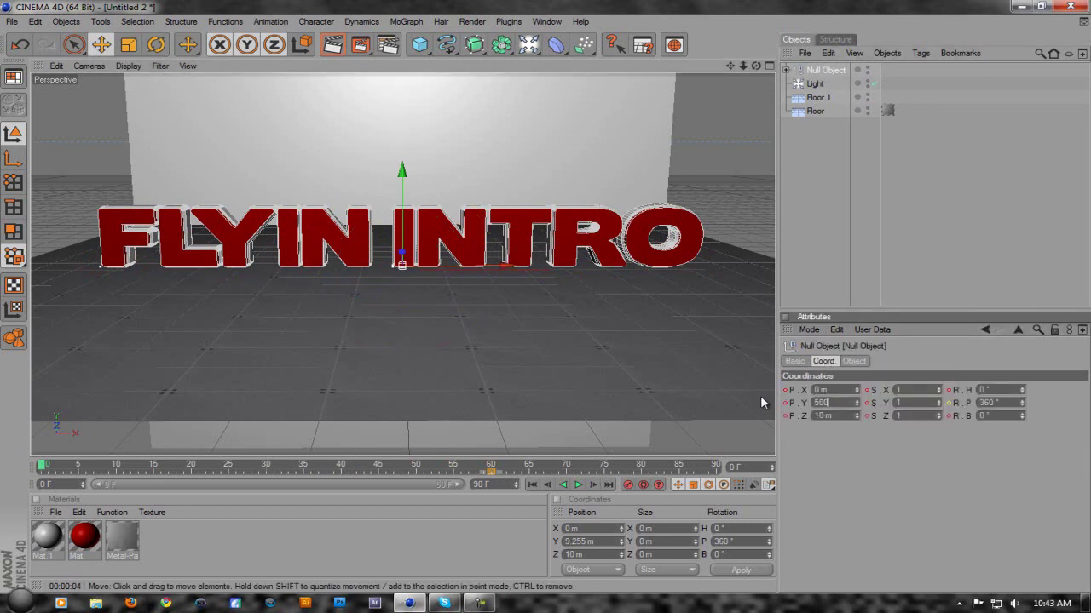
key(Return)
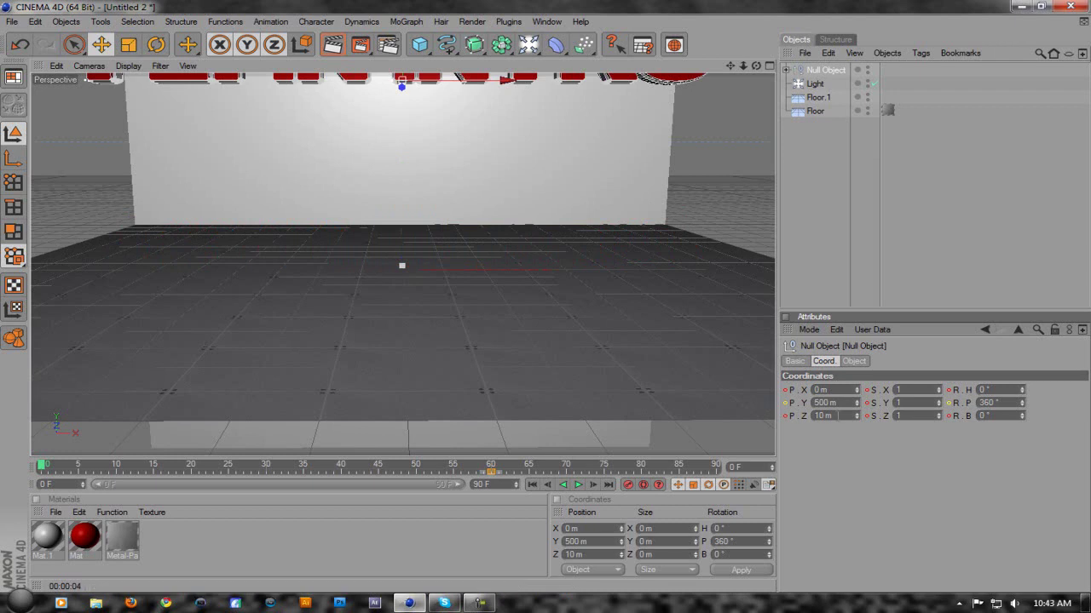
double_click(831, 416)
key(Return)
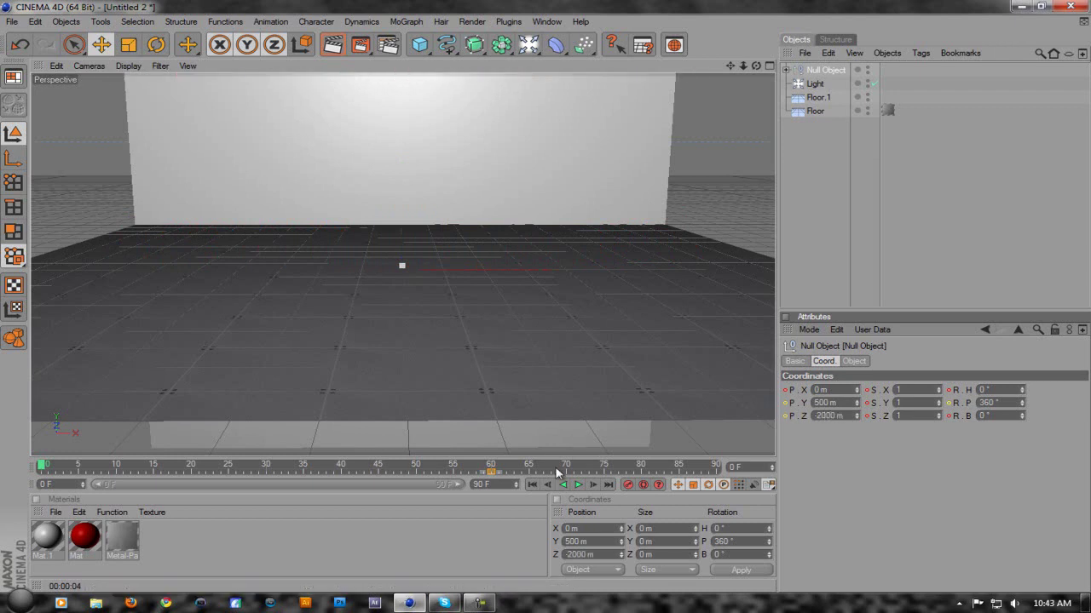
Play the fly-in animation and render a preview of the view at frame 60.
click(578, 484)
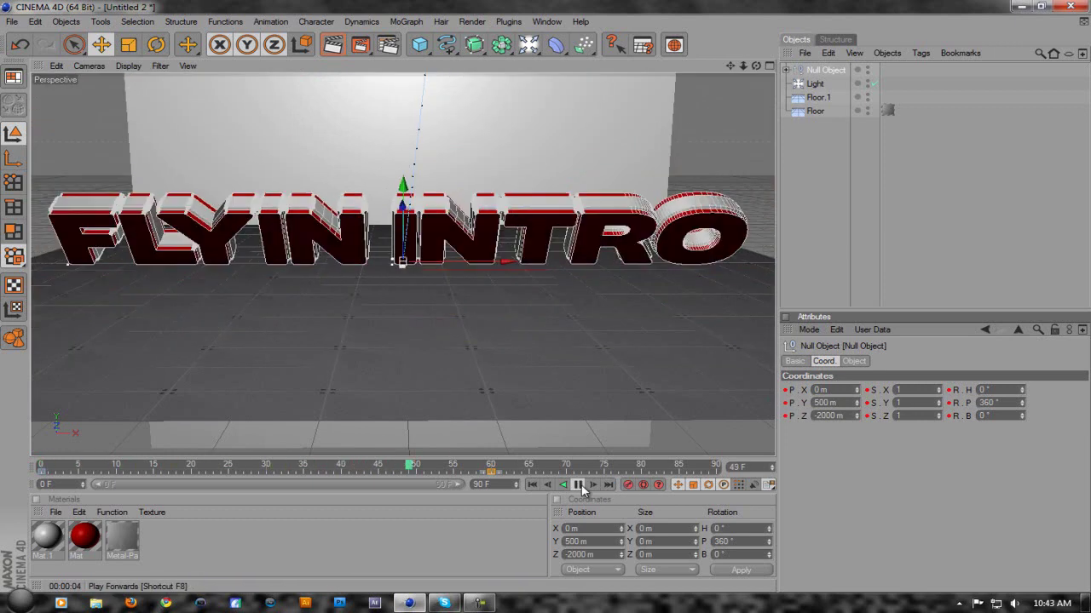
click(332, 44)
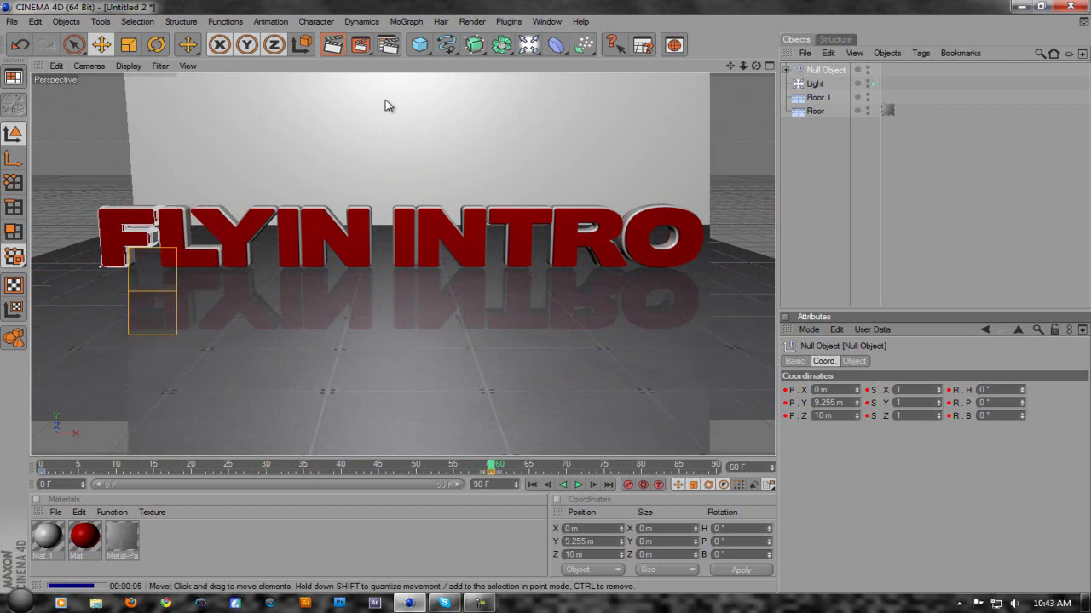
Set the frame range in the render output settings to All Frames.
click(392, 48)
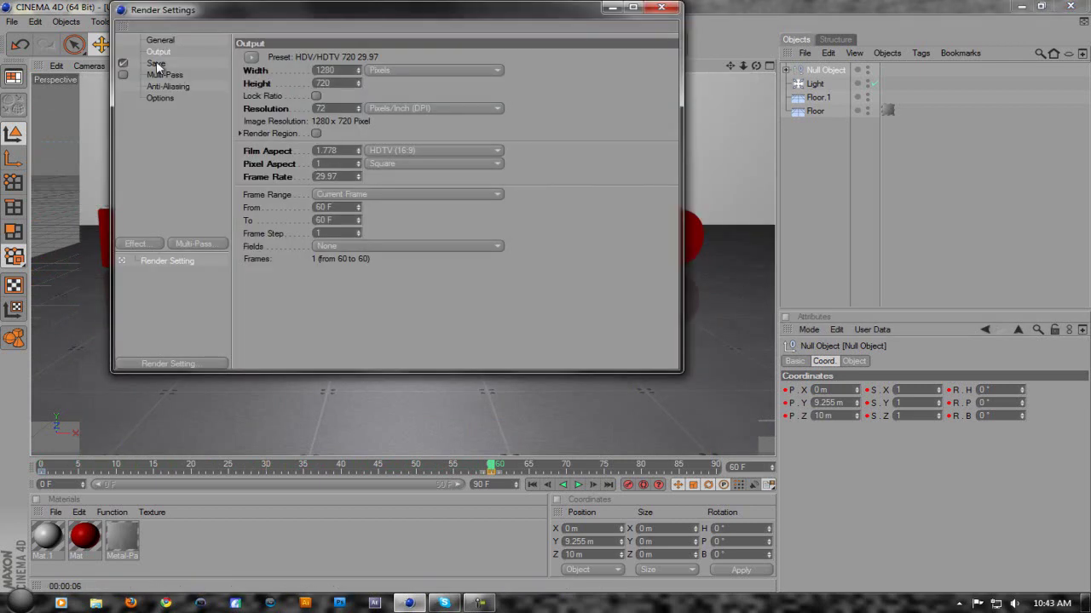
click(380, 193)
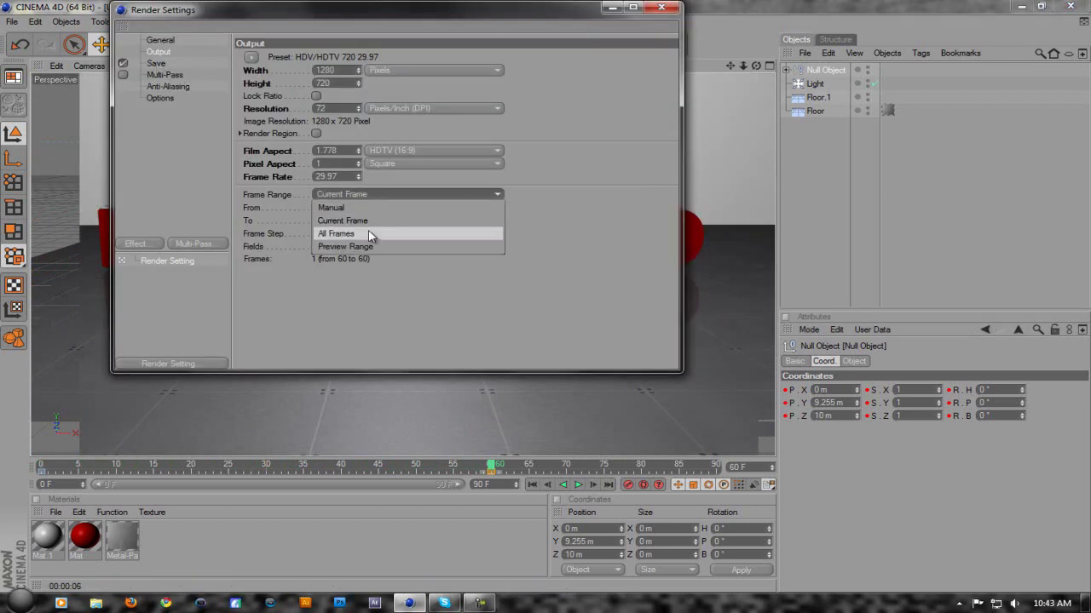
click(370, 236)
Set the render's save format to QuickTime Movie and accept Animation compression at Best quality.
click(159, 68)
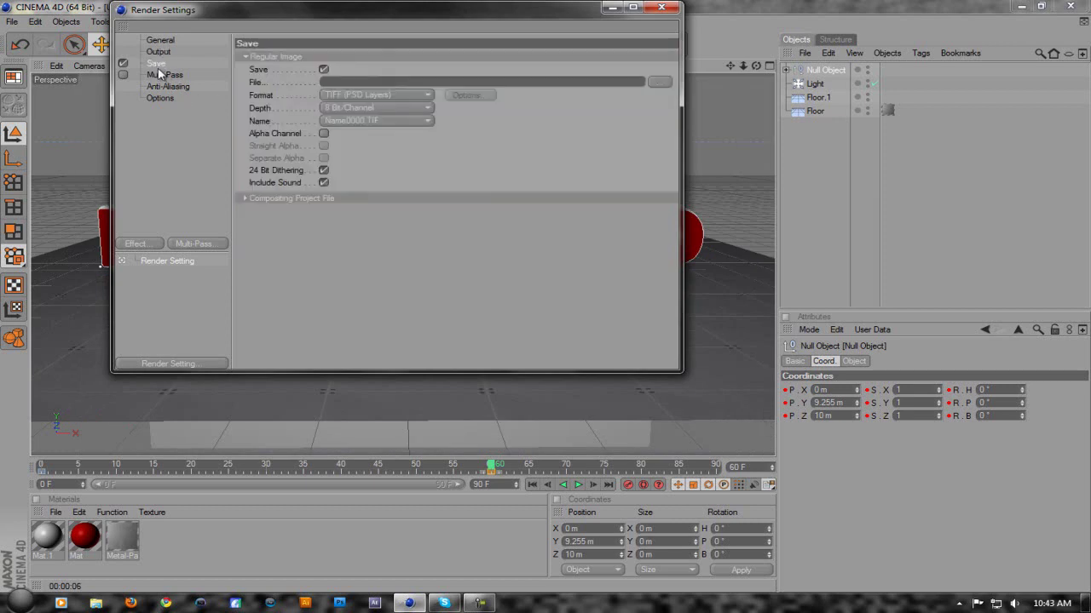
click(367, 94)
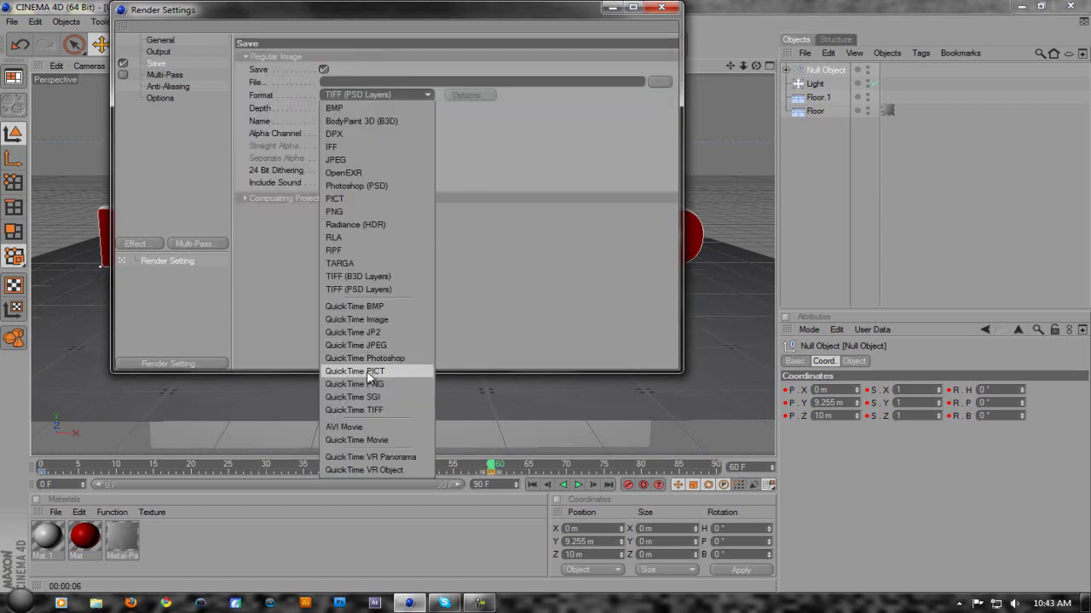
click(377, 435)
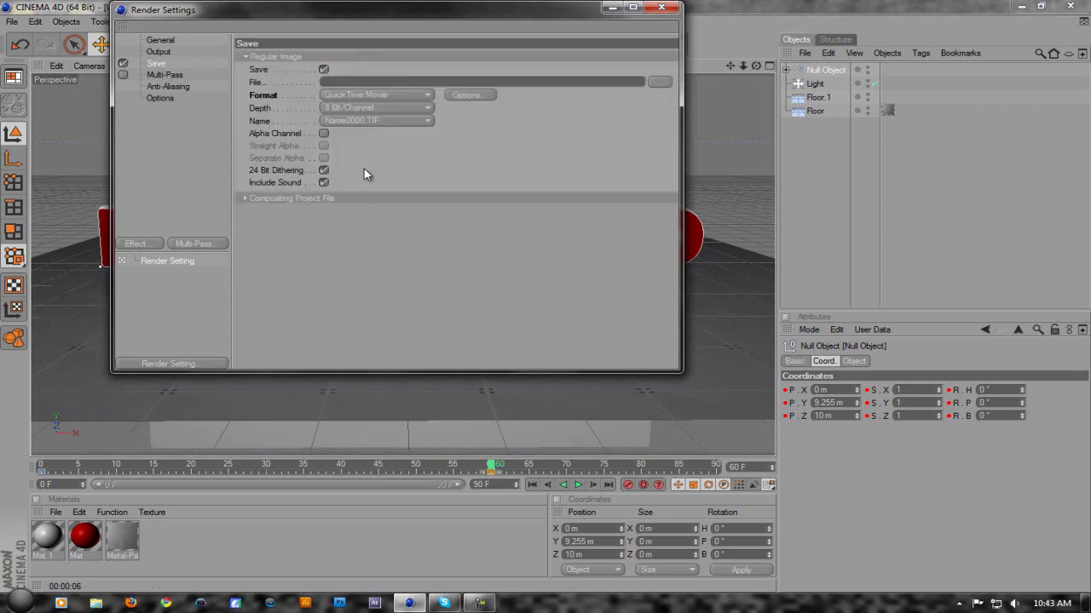
click(461, 97)
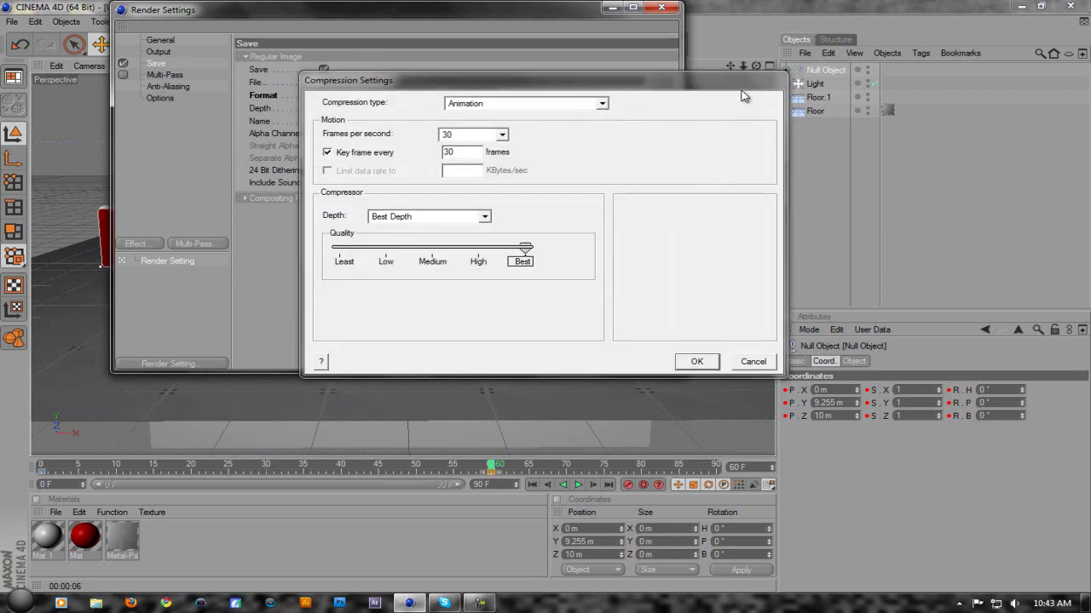
click(696, 362)
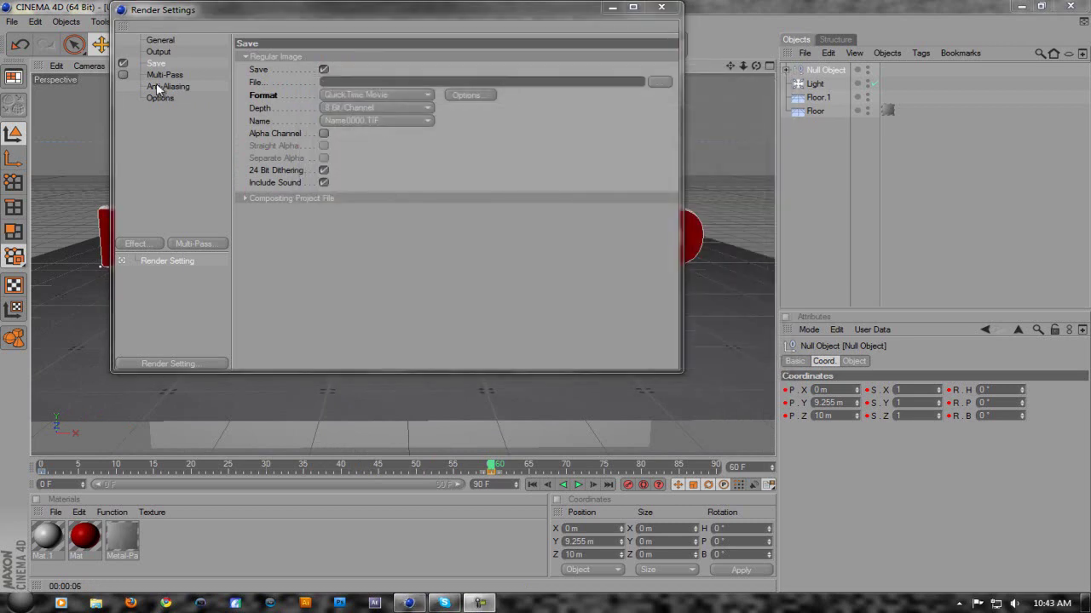
Set the render's anti-aliasing to Best, choose its filter, and close the render settings.
click(163, 75)
click(167, 87)
click(375, 58)
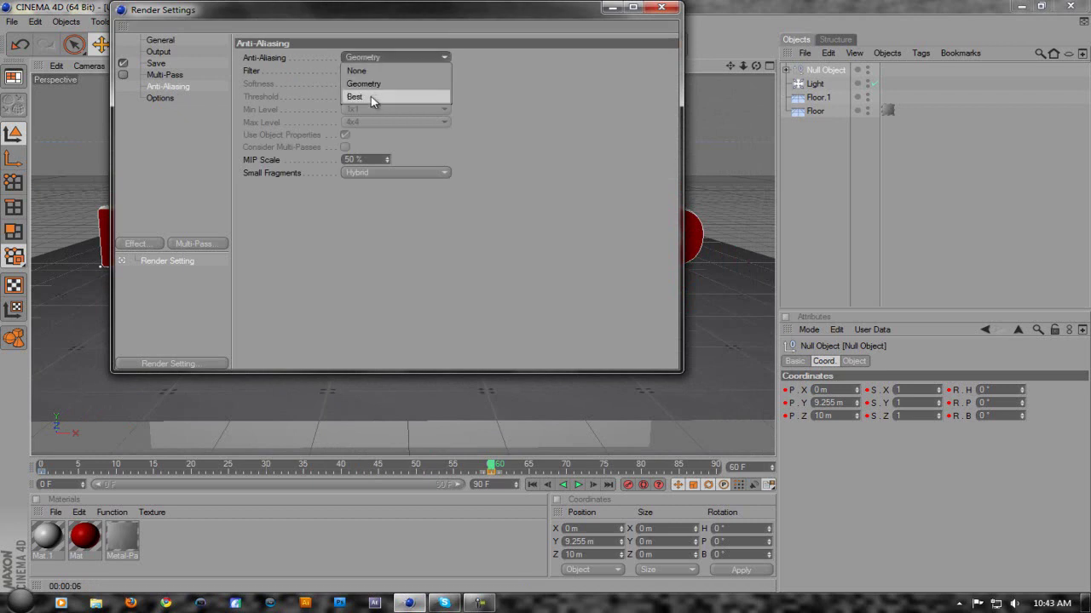
click(373, 97)
click(396, 71)
click(369, 95)
click(661, 8)
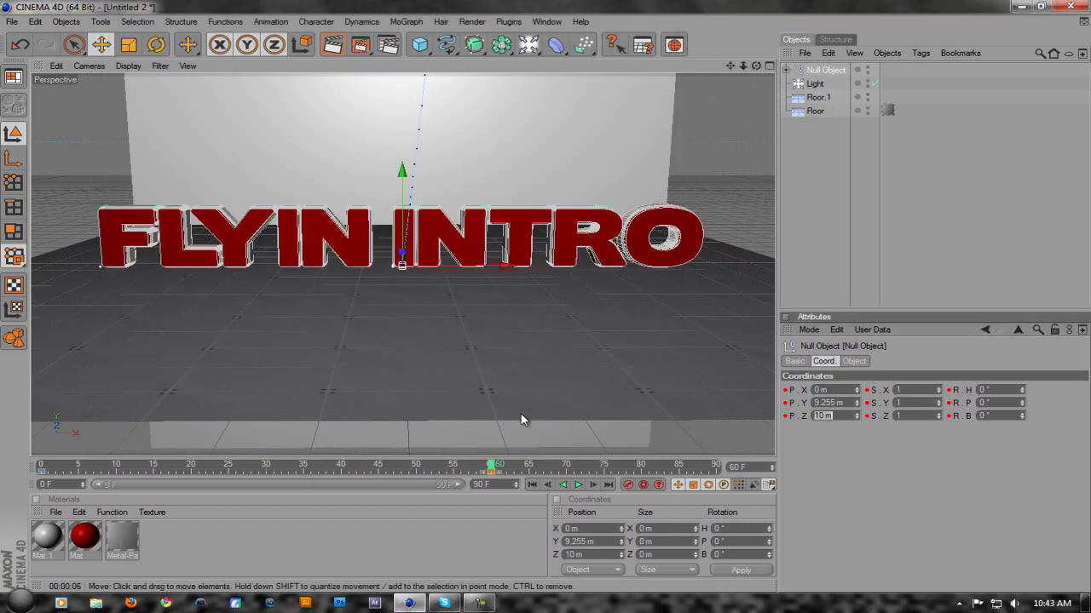
Play back the finished fly-in animation, stop it, and scrub the timeline back to frame 0.
click(578, 484)
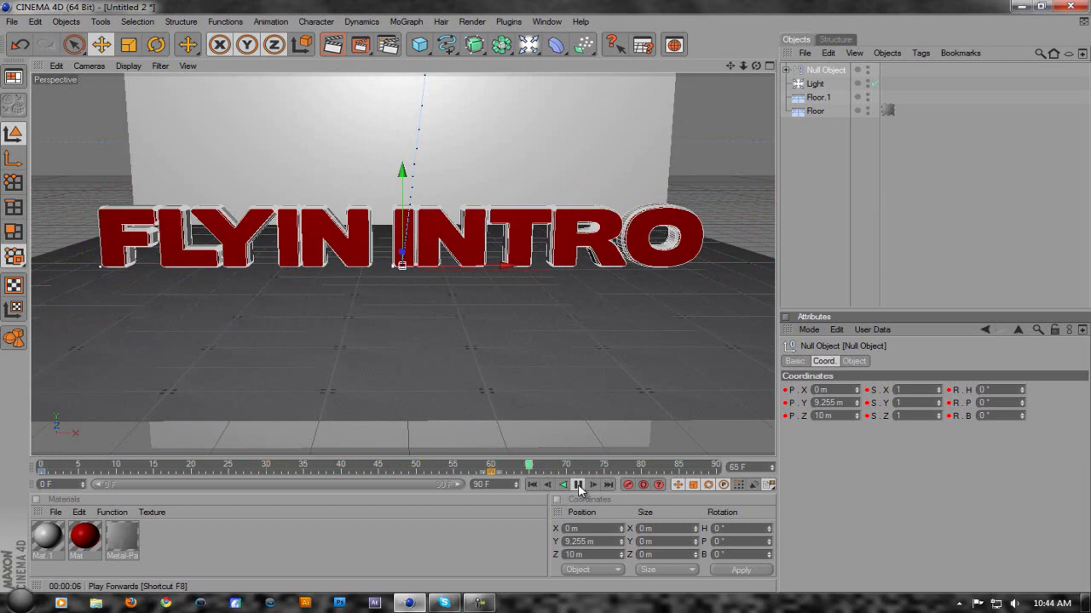
click(579, 486)
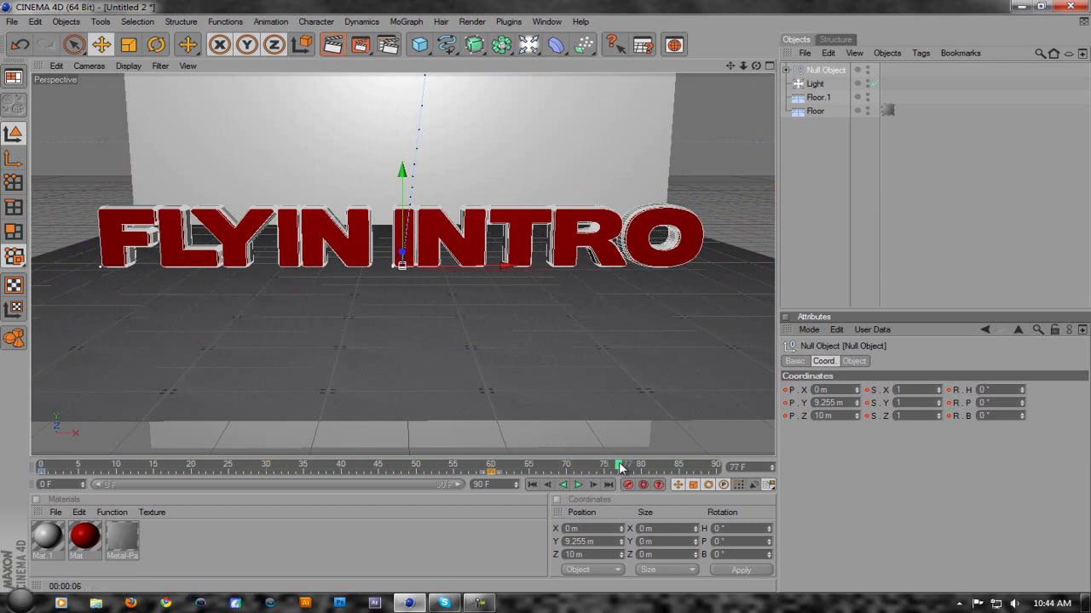
drag(621, 467, 58, 461)
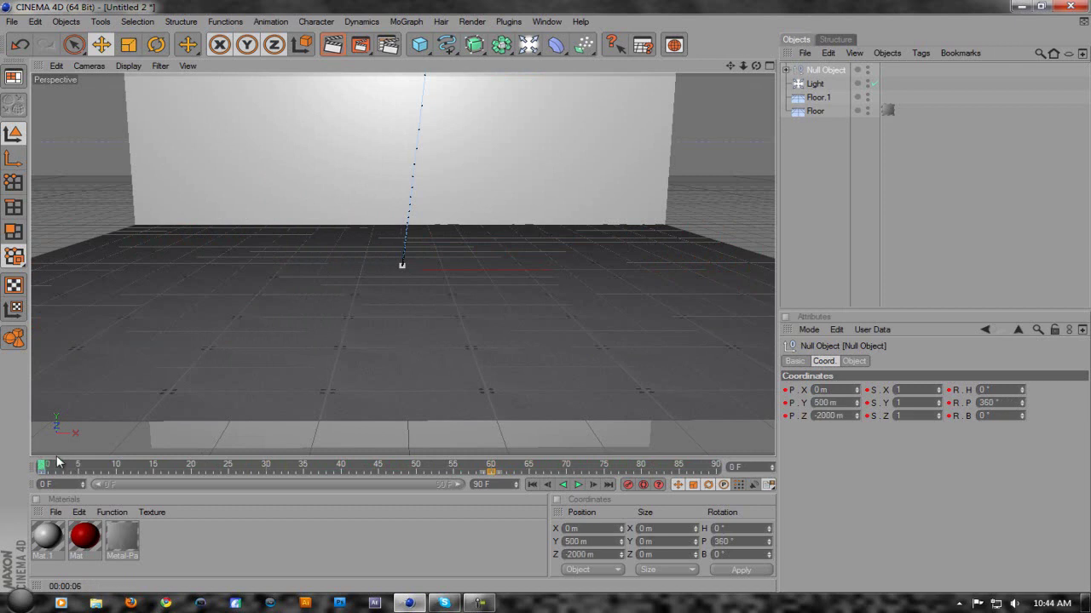